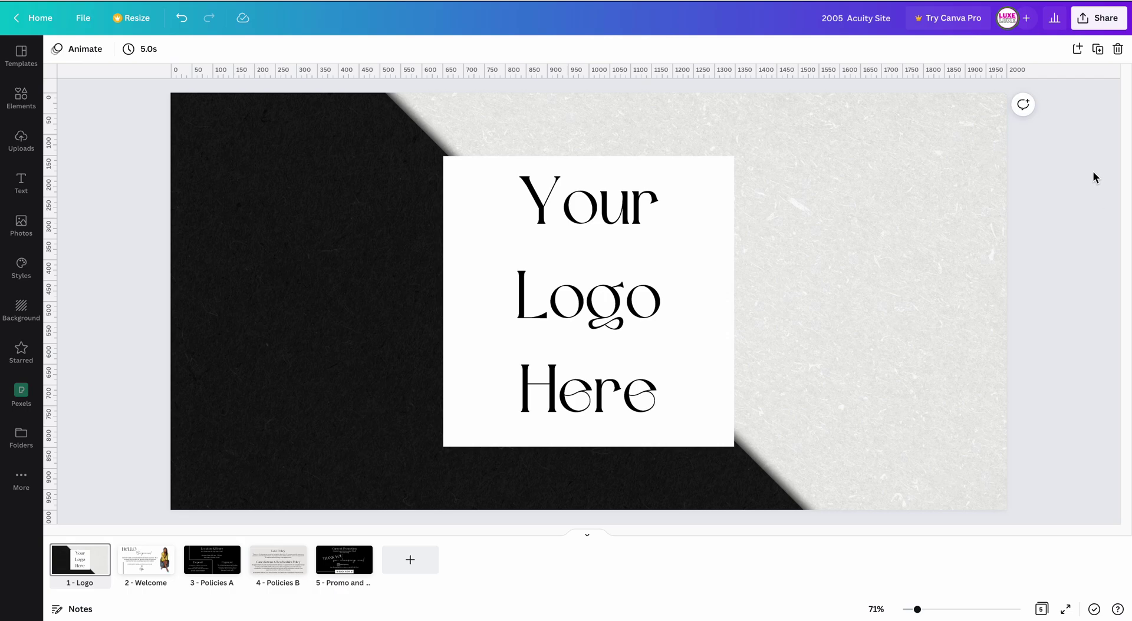
- Download all five pages of the Acuity Site design as PNG images
{"action": "left_click", "coordinate": [1100, 20]}
{"action": "left_click", "coordinate": [1063, 304]}
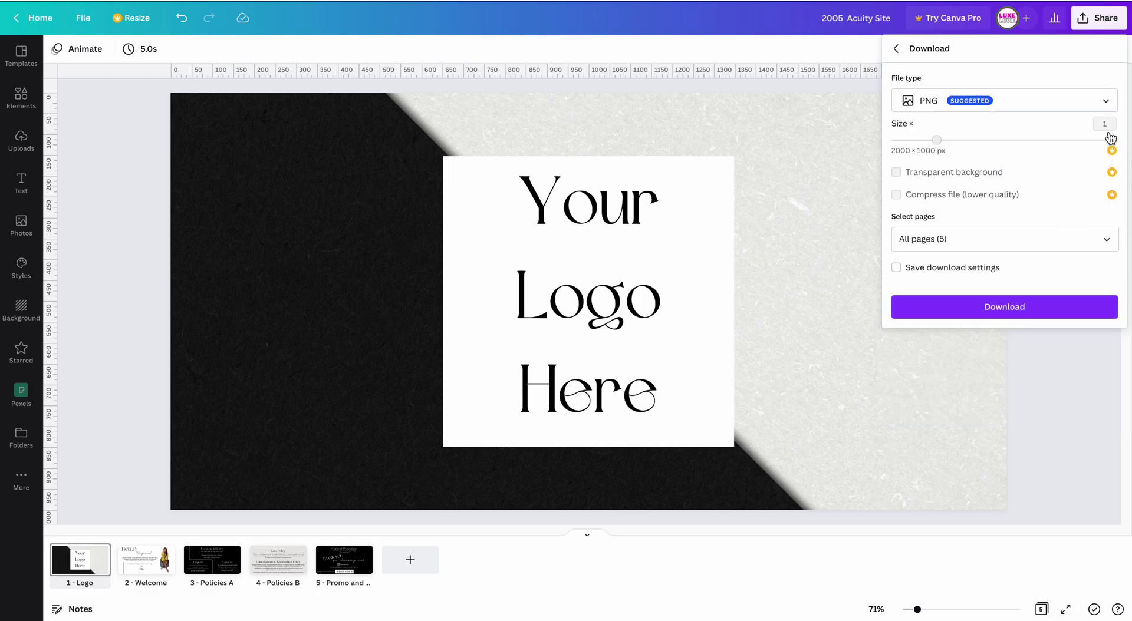
{"action": "left_click", "coordinate": [1107, 242]}
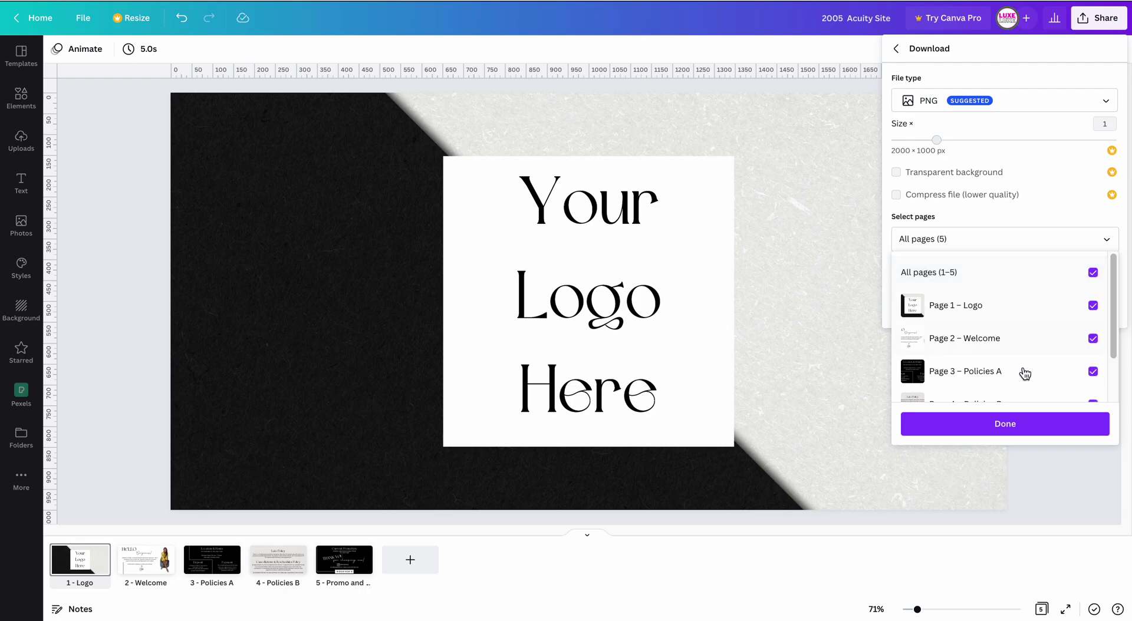
{"action": "left_click", "coordinate": [1025, 422]}
{"action": "left_click", "coordinate": [1038, 313]}
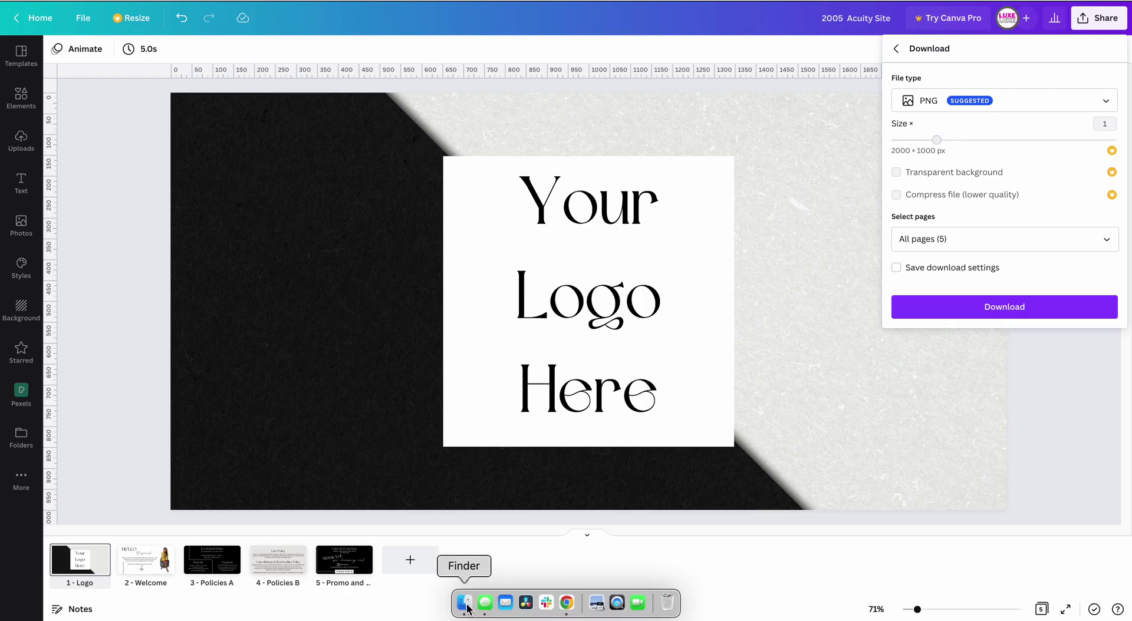
- Switch to Finder and open the Acuity Site Template Photos folder in Downloads
{"action": "left_click", "coordinate": [464, 603]}
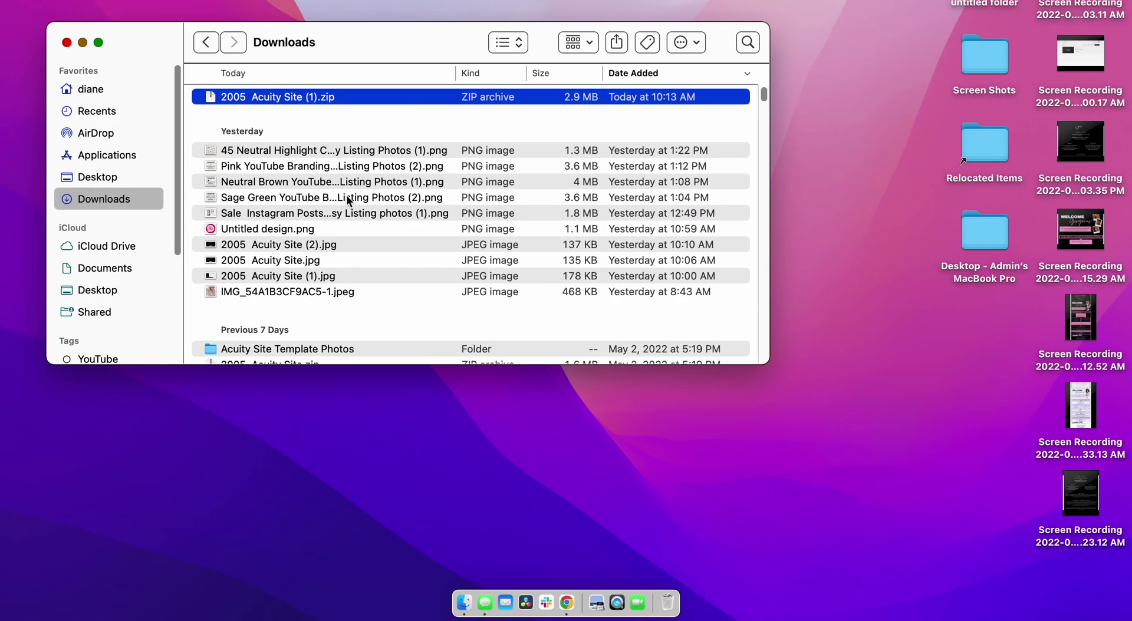
{"action": "scroll", "coordinate": [346, 271], "scroll_direction": "down", "scroll_amount": 1}
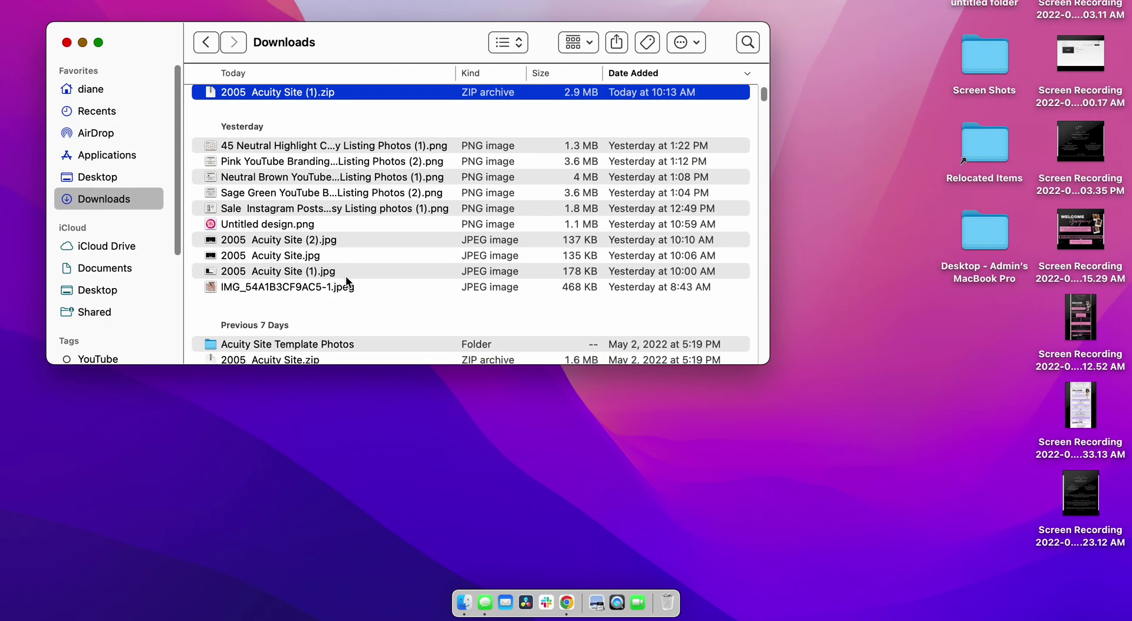
{"action": "double_click", "coordinate": [342, 344]}
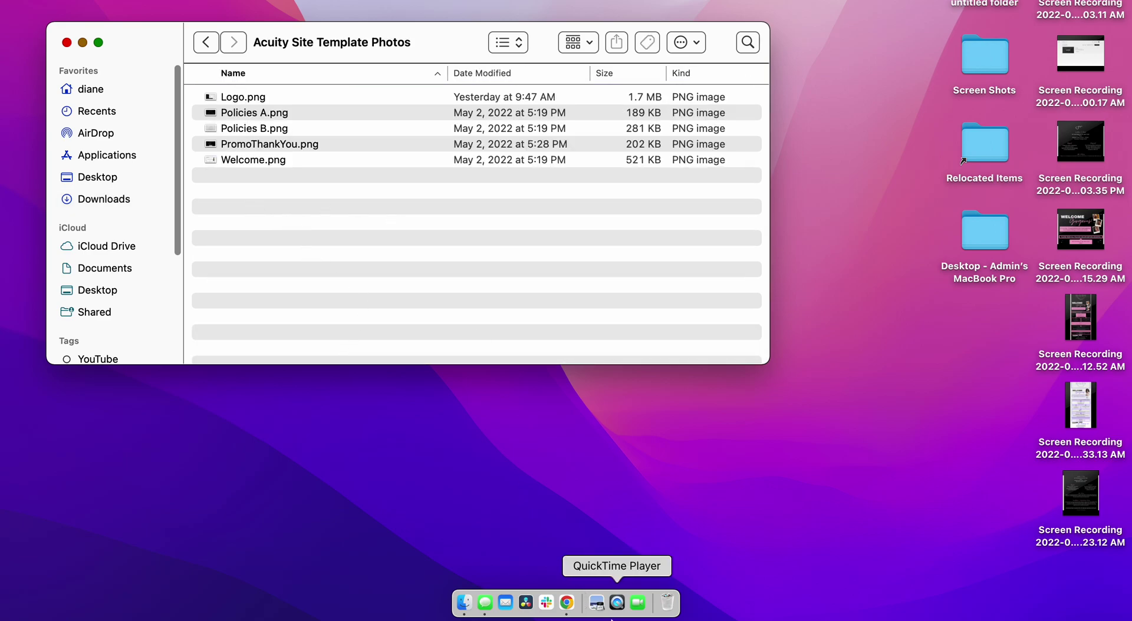
- Switch to Acuity Scheduling in Chrome and open the Customize Appearance settings of the client scheduling page
{"action": "left_click", "coordinate": [568, 605]}
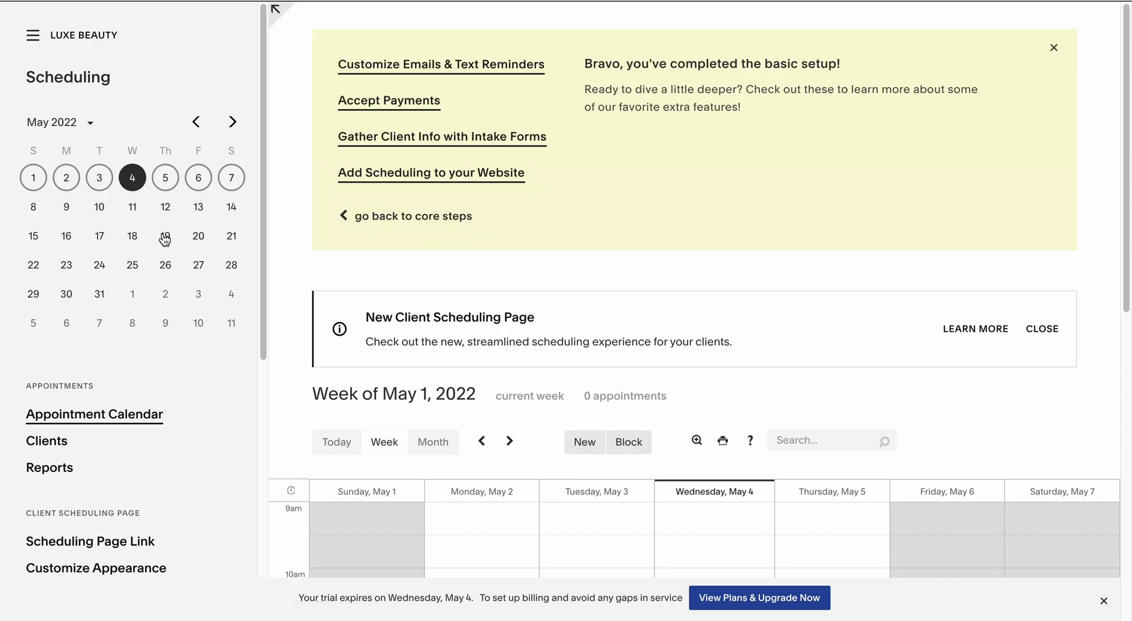
{"action": "scroll", "coordinate": [159, 244], "scroll_direction": "down", "scroll_amount": 4}
{"action": "left_click", "coordinate": [133, 318]}
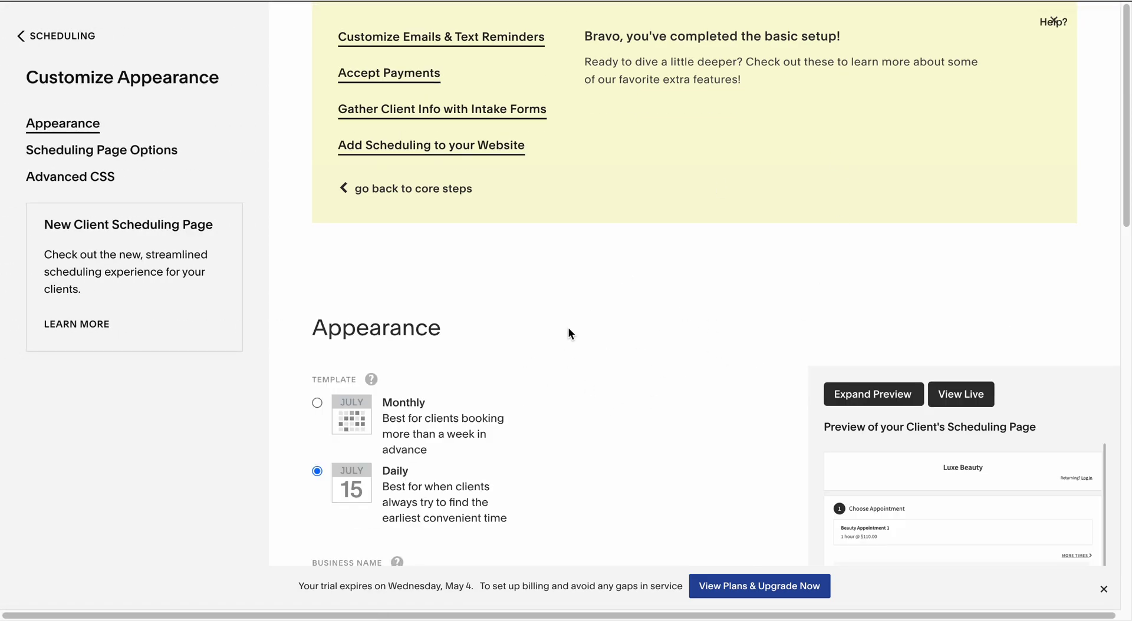
- Try to insert Logo.png from the Acuity Site Template Photos folder into the scheduling instructions
{"action": "scroll", "coordinate": [578, 348], "scroll_direction": "down", "scroll_amount": 5}
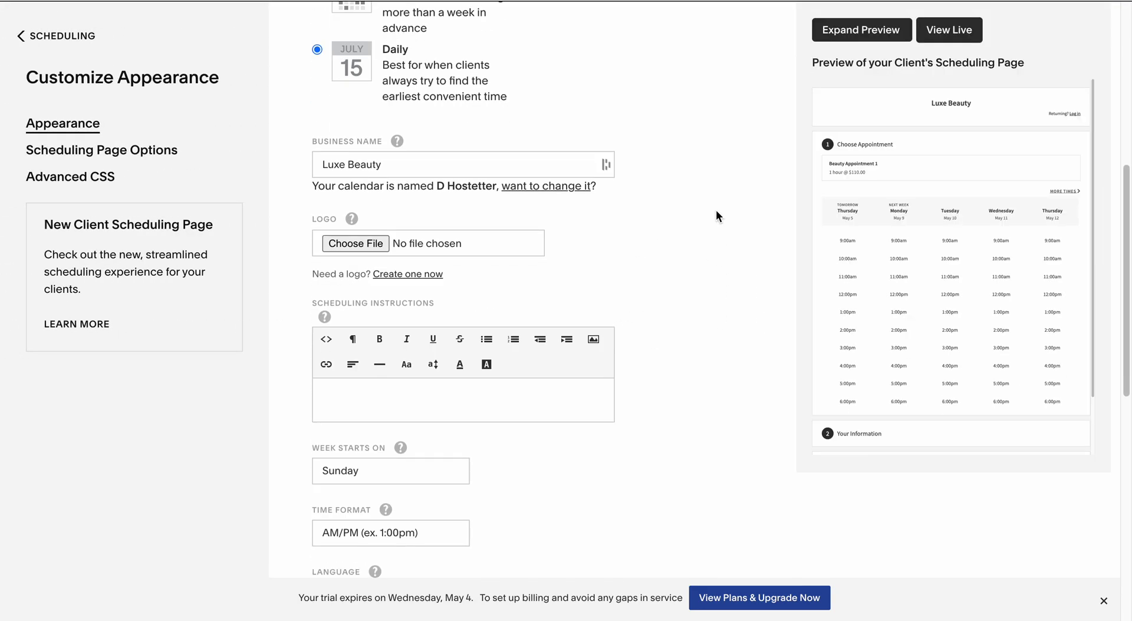
{"action": "scroll", "coordinate": [716, 210], "scroll_direction": "down", "scroll_amount": 3}
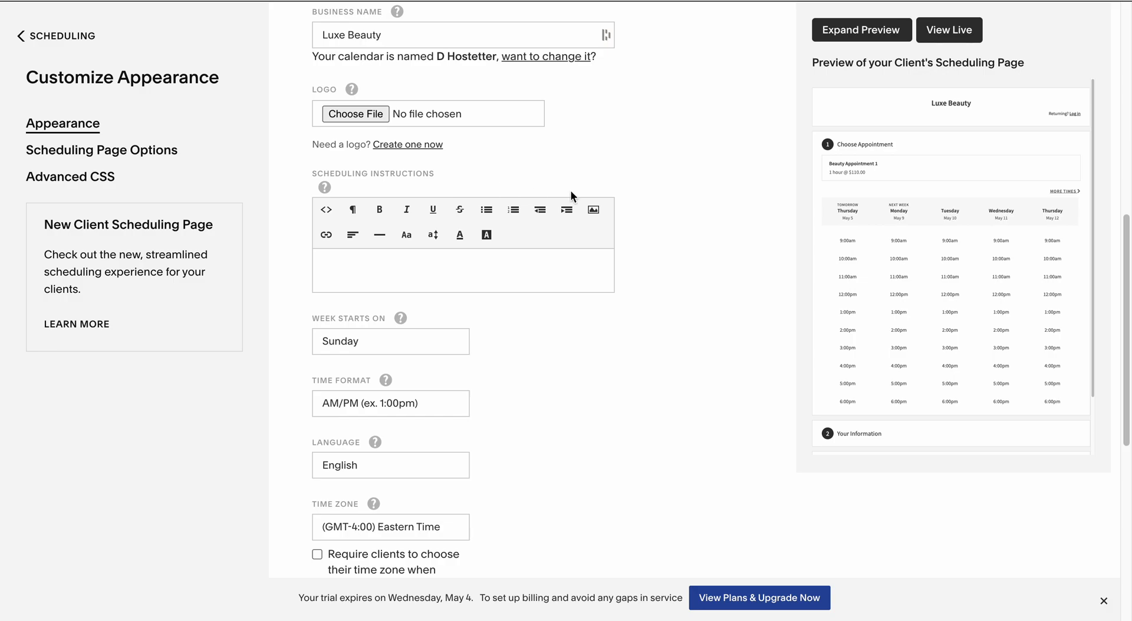
{"action": "left_click", "coordinate": [594, 218]}
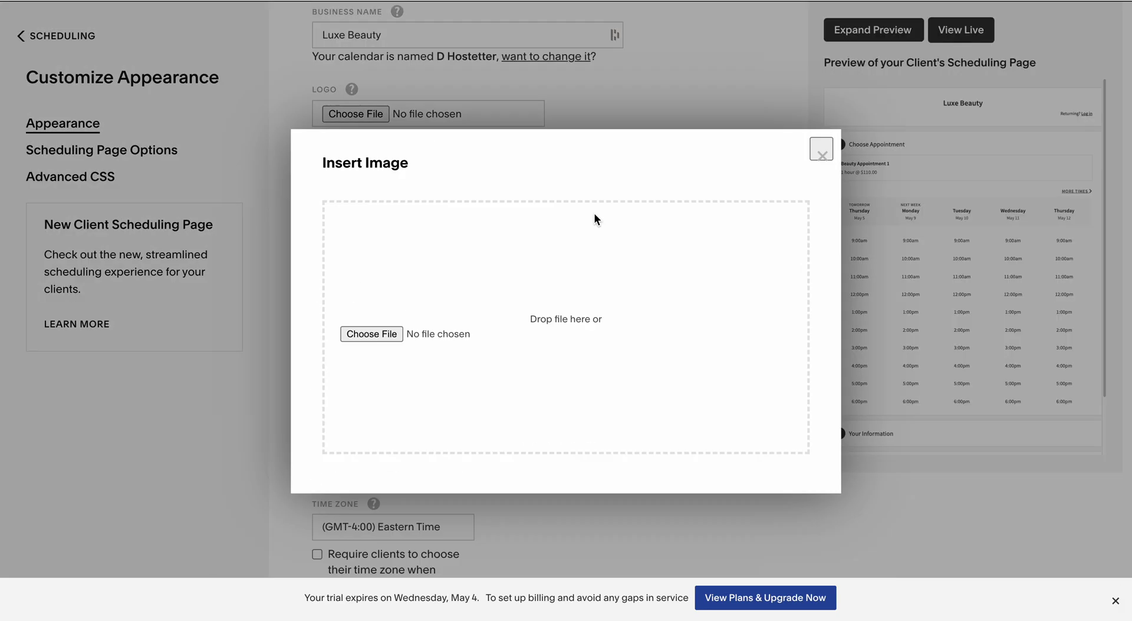
{"action": "left_click", "coordinate": [391, 335]}
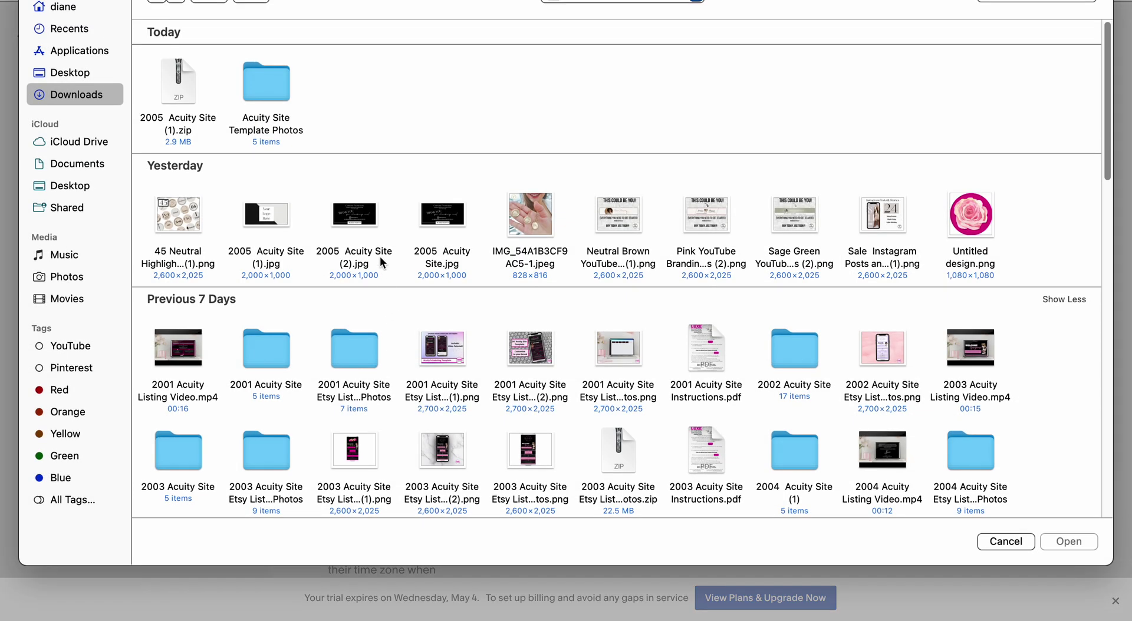
{"action": "double_click", "coordinate": [287, 98]}
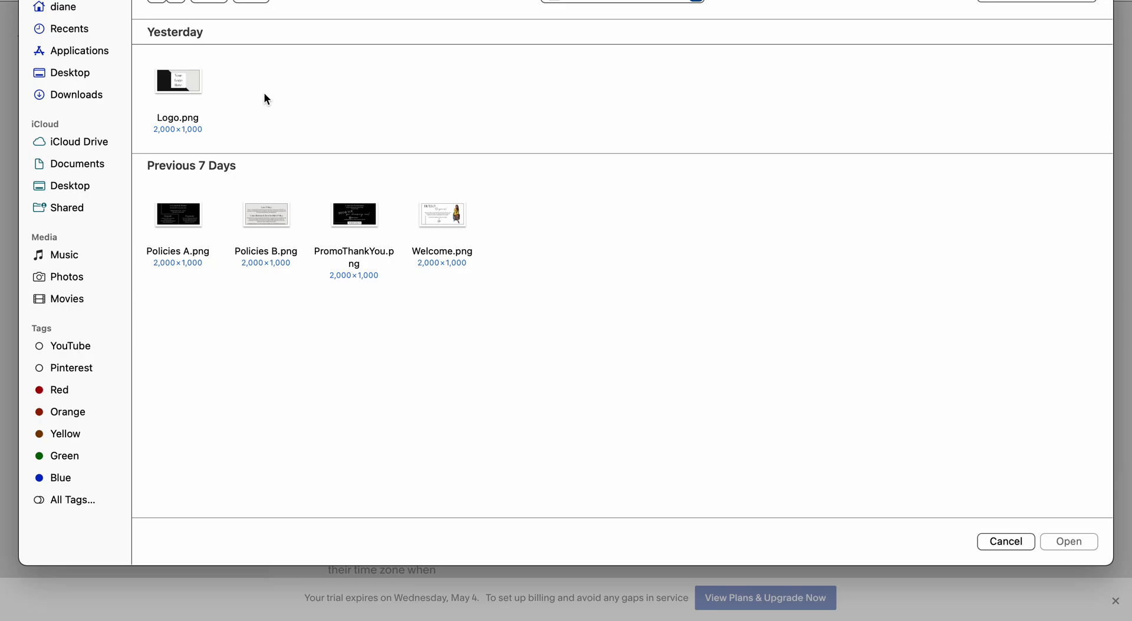
{"action": "double_click", "coordinate": [185, 83]}
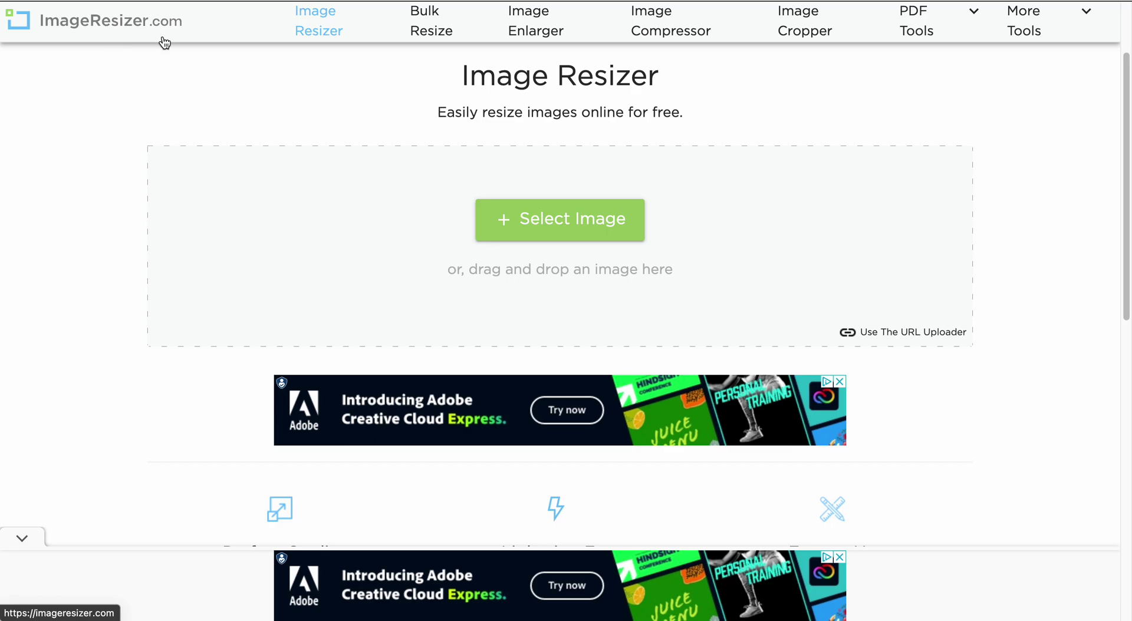
- Upload Logo.png to ImageResizer.com and set its save format to JPG
{"action": "left_click", "coordinate": [550, 219]}
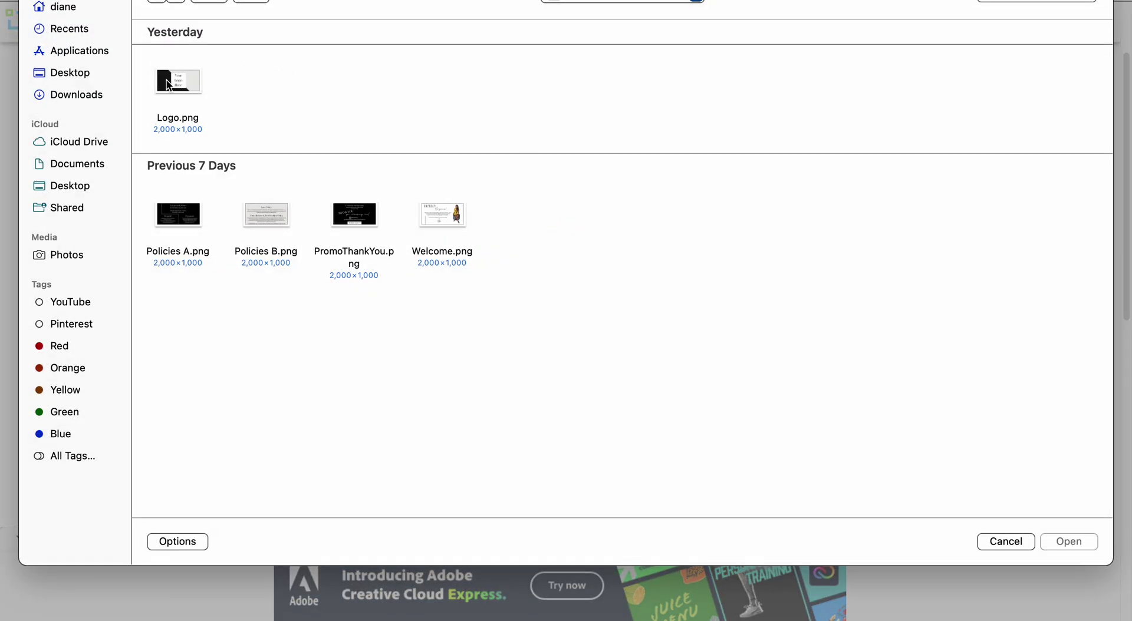
{"action": "double_click", "coordinate": [178, 83]}
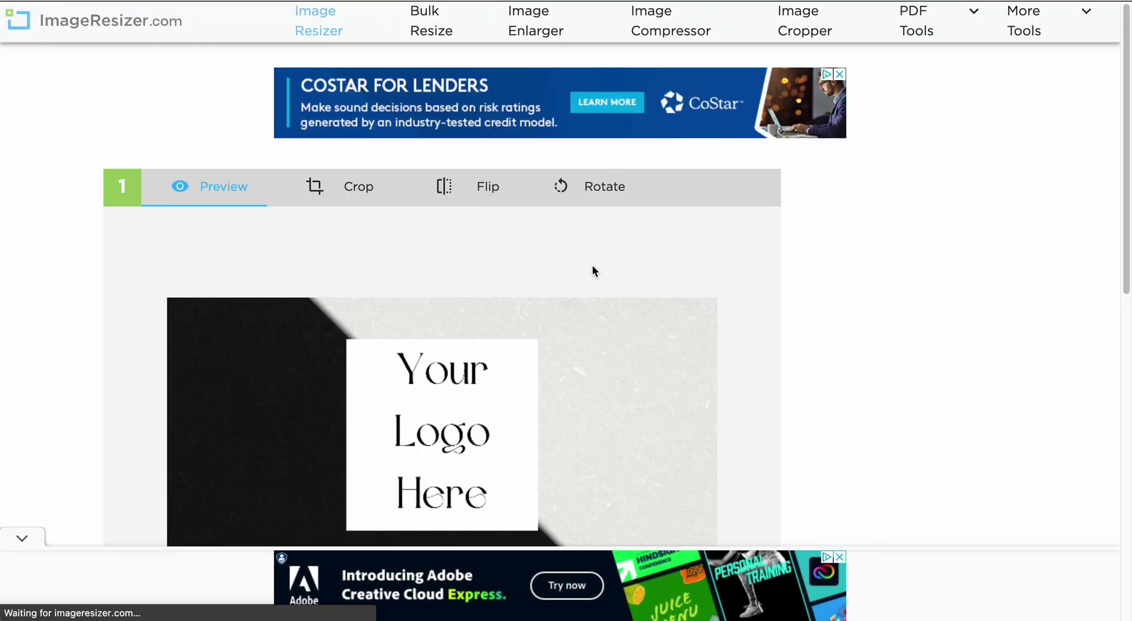
{"action": "scroll", "coordinate": [824, 293], "scroll_direction": "down", "scroll_amount": 4}
{"action": "scroll", "coordinate": [422, 380], "scroll_direction": "down", "scroll_amount": 4}
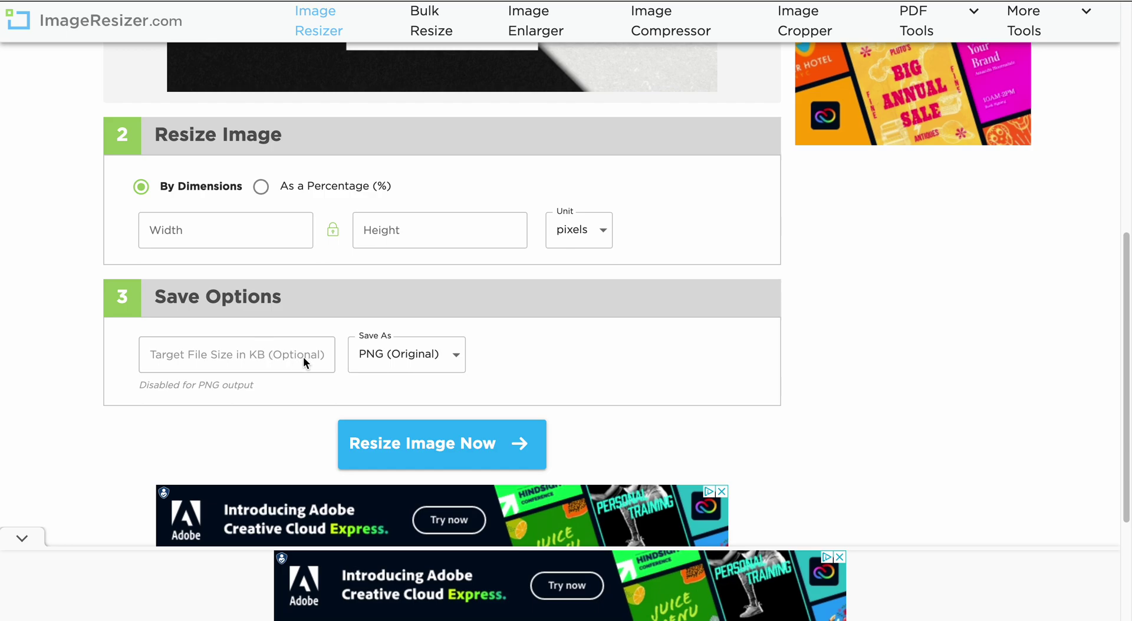
{"action": "left_click", "coordinate": [445, 365]}
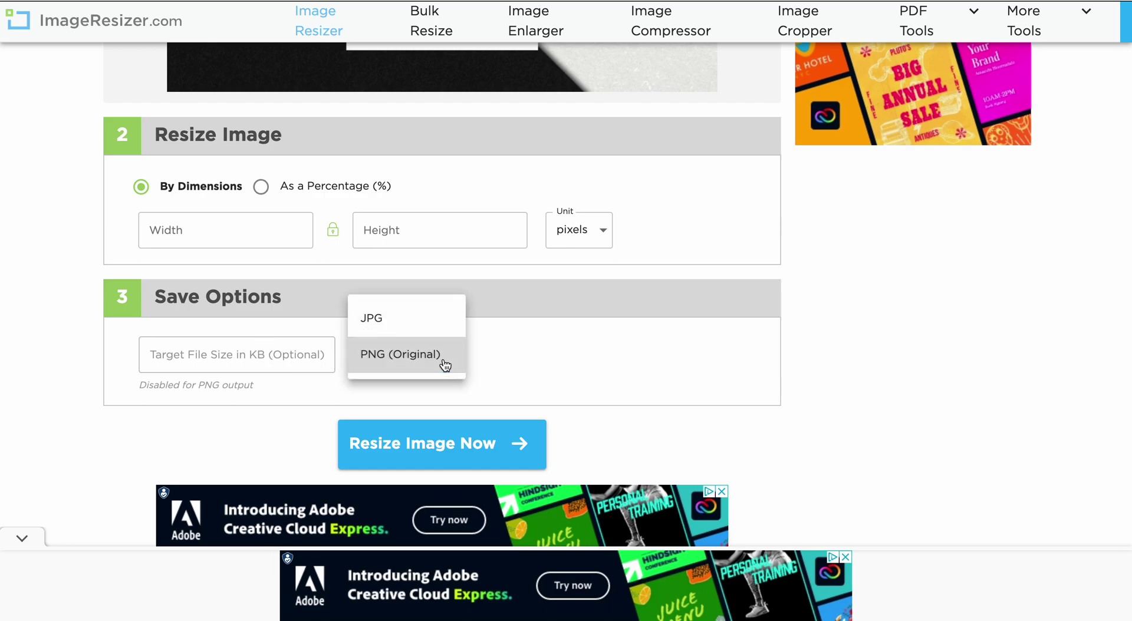
{"action": "left_click", "coordinate": [421, 324]}
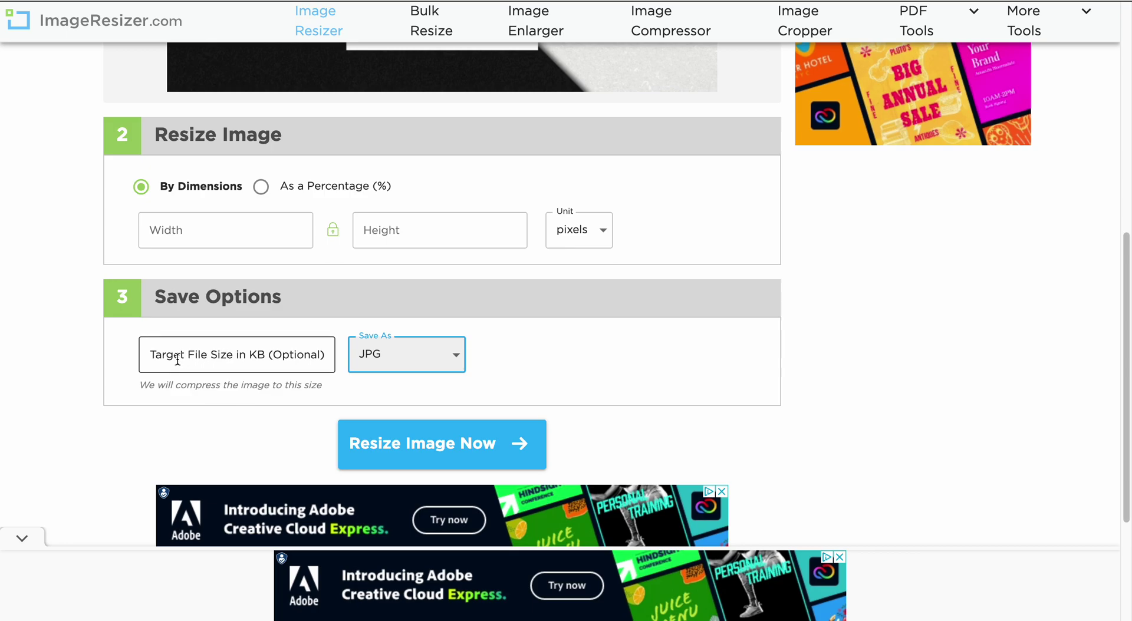
{"action": "left_click", "coordinate": [177, 359]}
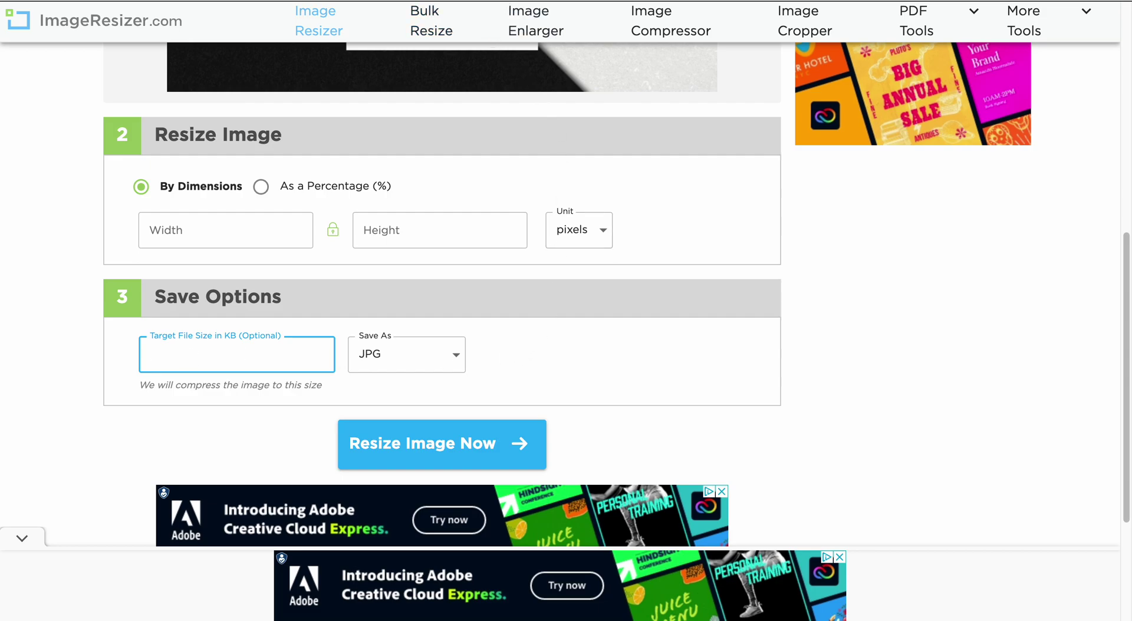
- Search Google for "1.5 mb to kb" to convert the file size limit
{"action": "mouse_move", "coordinate": [413, 0]}
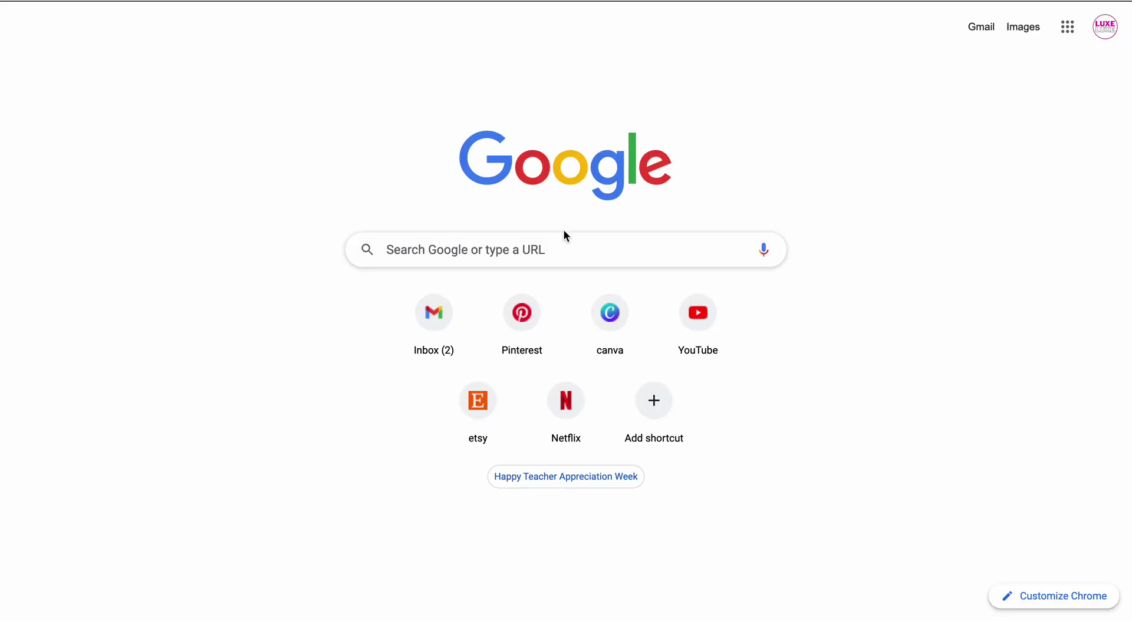
{"action": "left_click", "coordinate": [543, 246]}
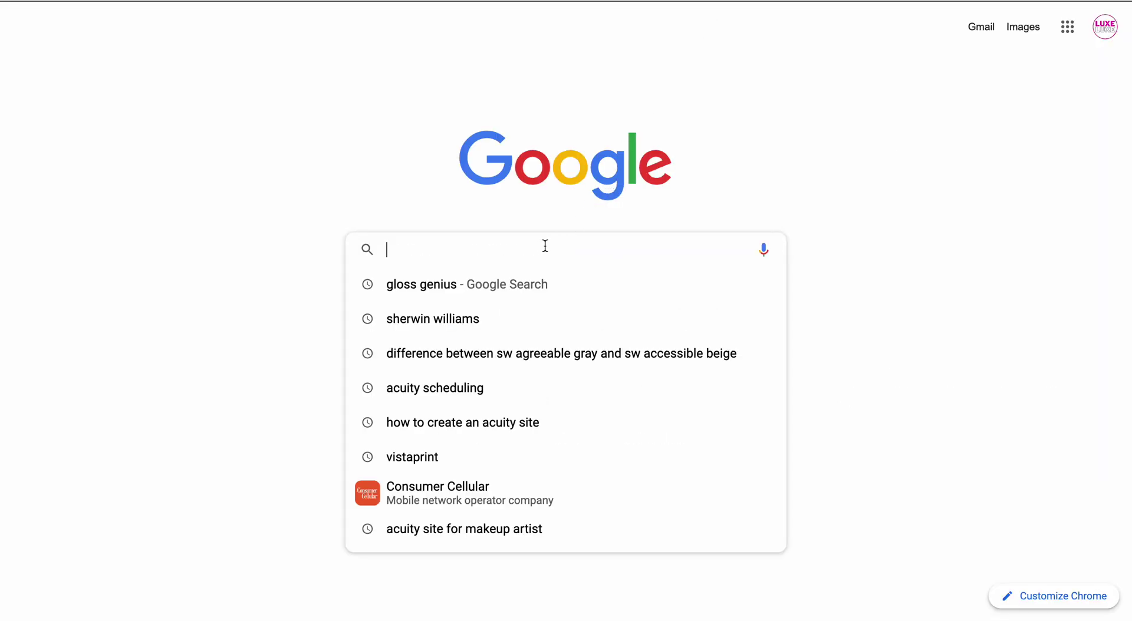
{"action": "type", "text": "1.5m"}
{"action": "key", "text": "BackSpace"}
{"action": "type", "text": "m"}
{"action": "key", "text": "BackSpace"}
{"action": "type", "text": "mb to kb"}
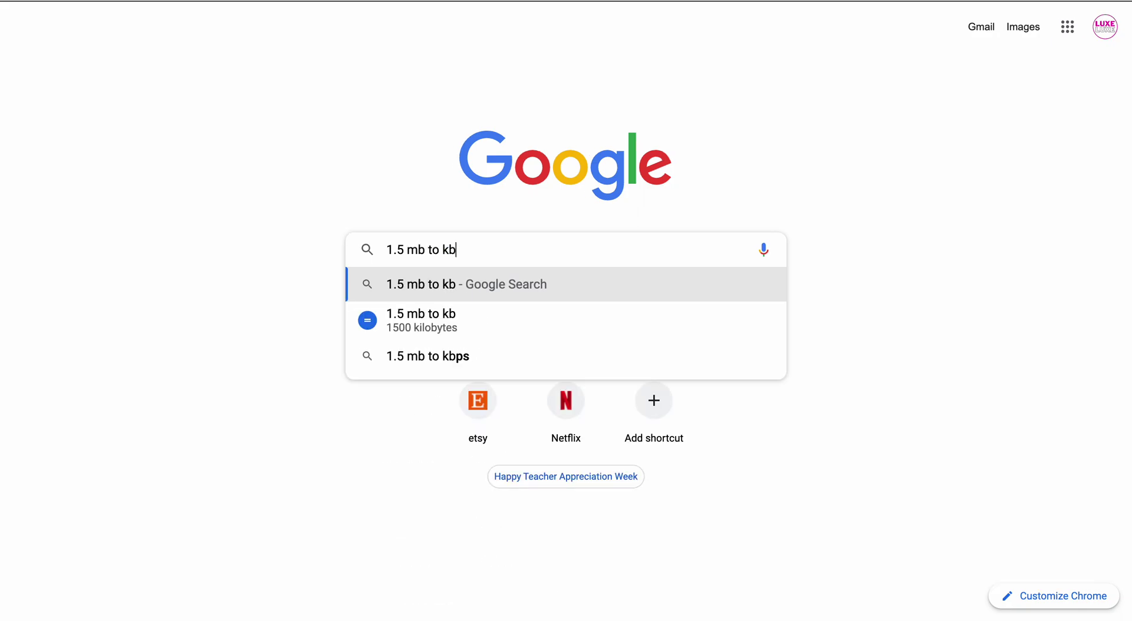
{"action": "key", "text": "Return"}
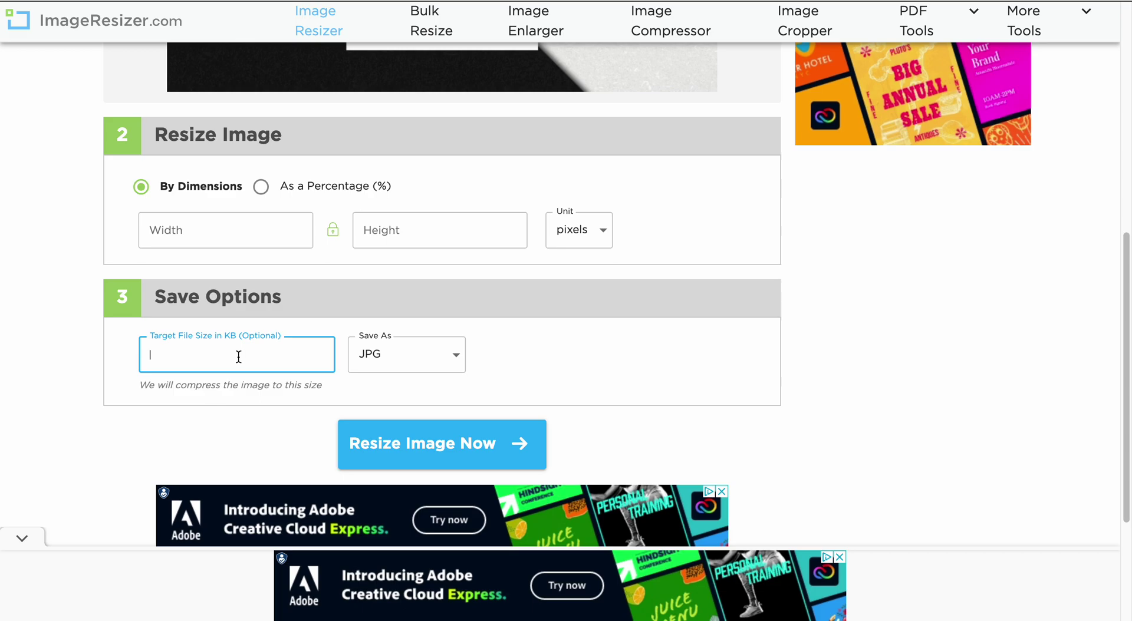
- Compress the logo image to a target file size of 1400 KB and download the result
{"action": "type", "text": "1400"}
{"action": "left_click", "coordinate": [461, 451]}
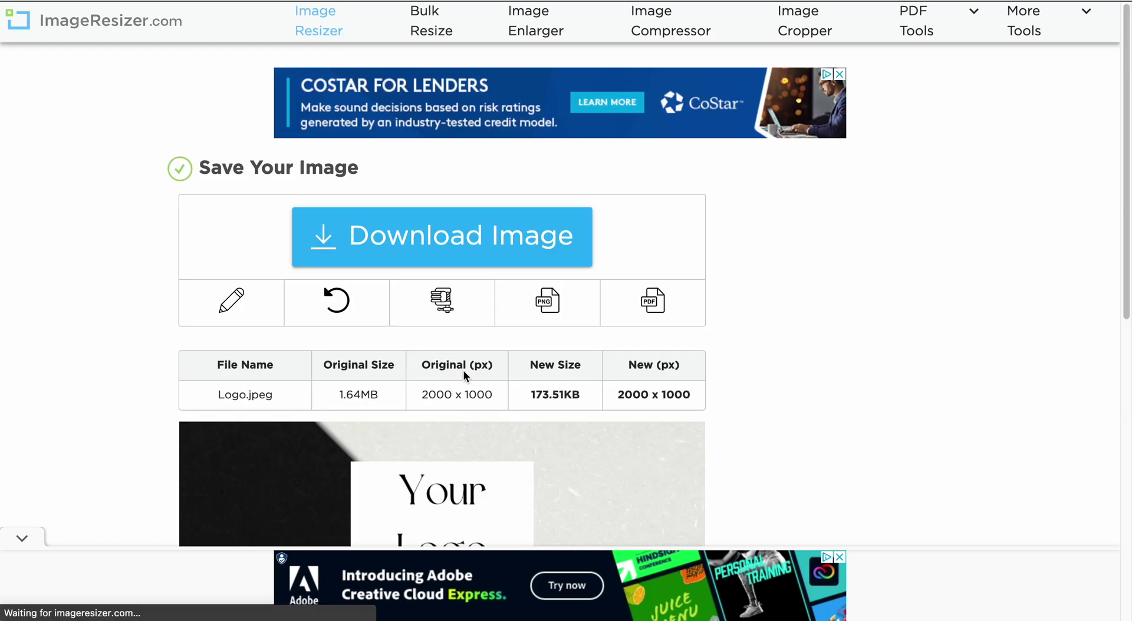
{"action": "scroll", "coordinate": [912, 263], "scroll_direction": "down", "scroll_amount": 3}
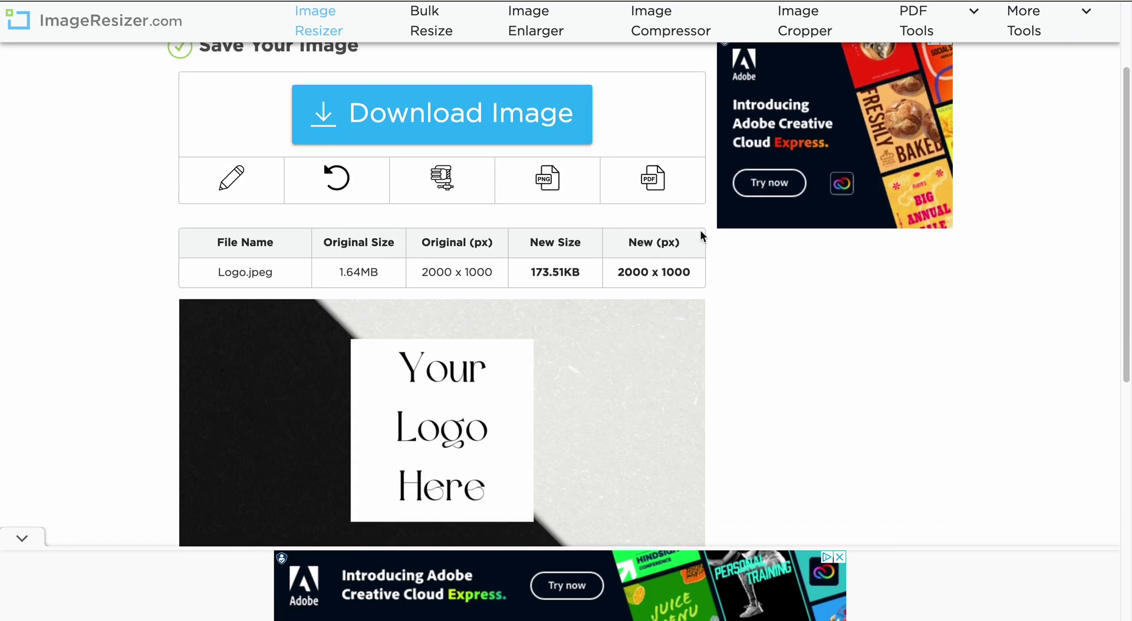
{"action": "left_click", "coordinate": [531, 118]}
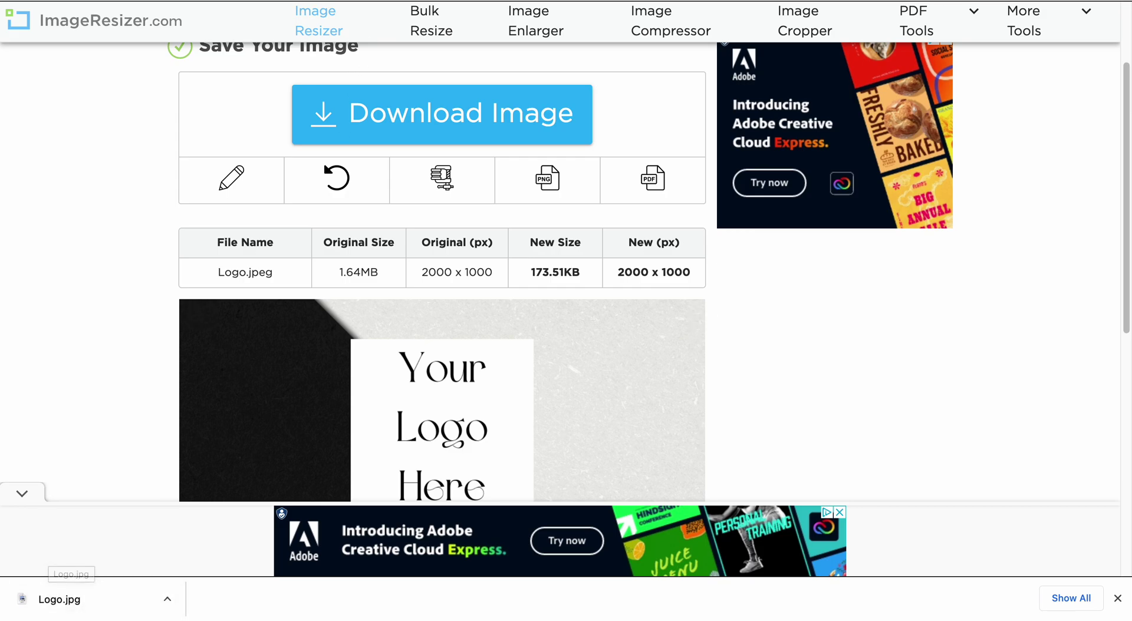
- Switch back to Acuity Scheduling and insert Logo.jpg from Downloads into the scheduling instructions
{"action": "key", "text": "ctrl+Tab"}
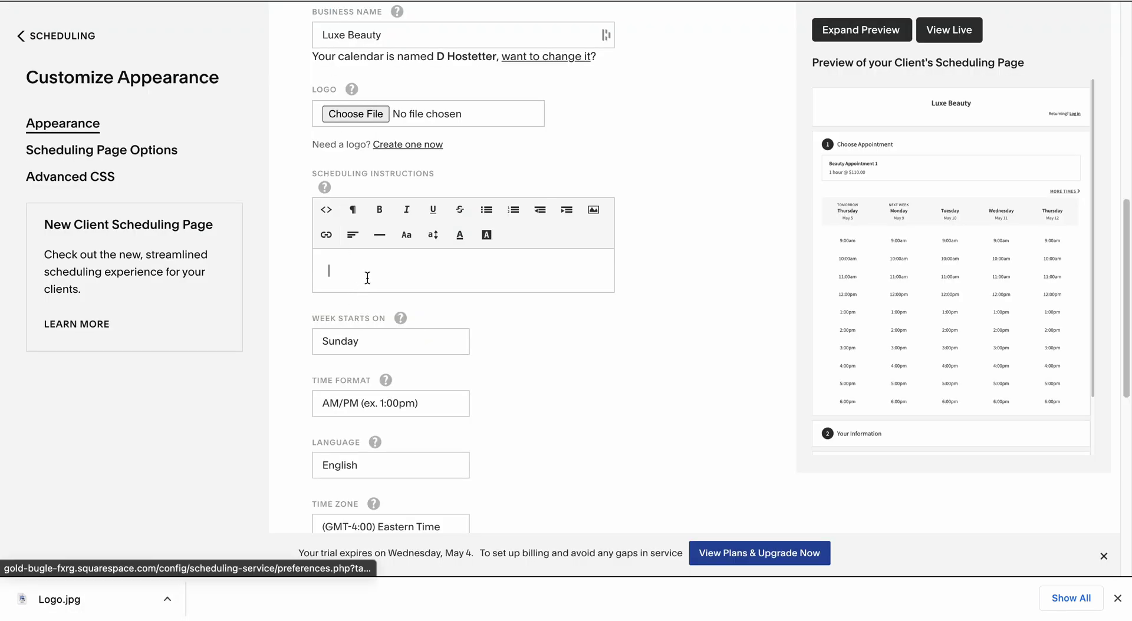
{"action": "left_click", "coordinate": [593, 210]}
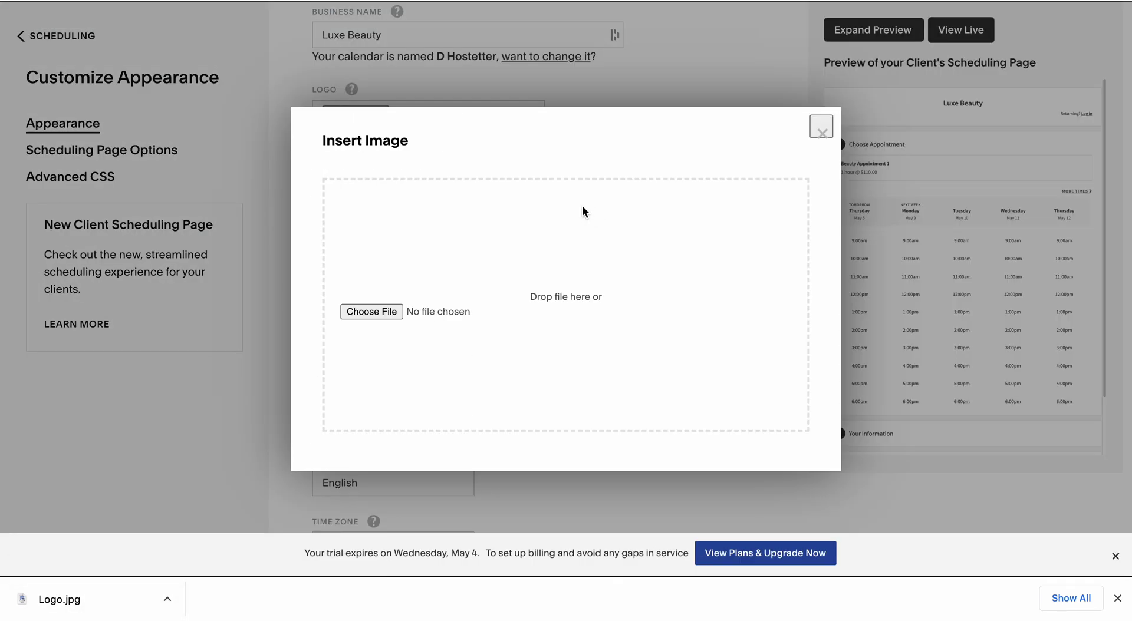
{"action": "left_click", "coordinate": [354, 311]}
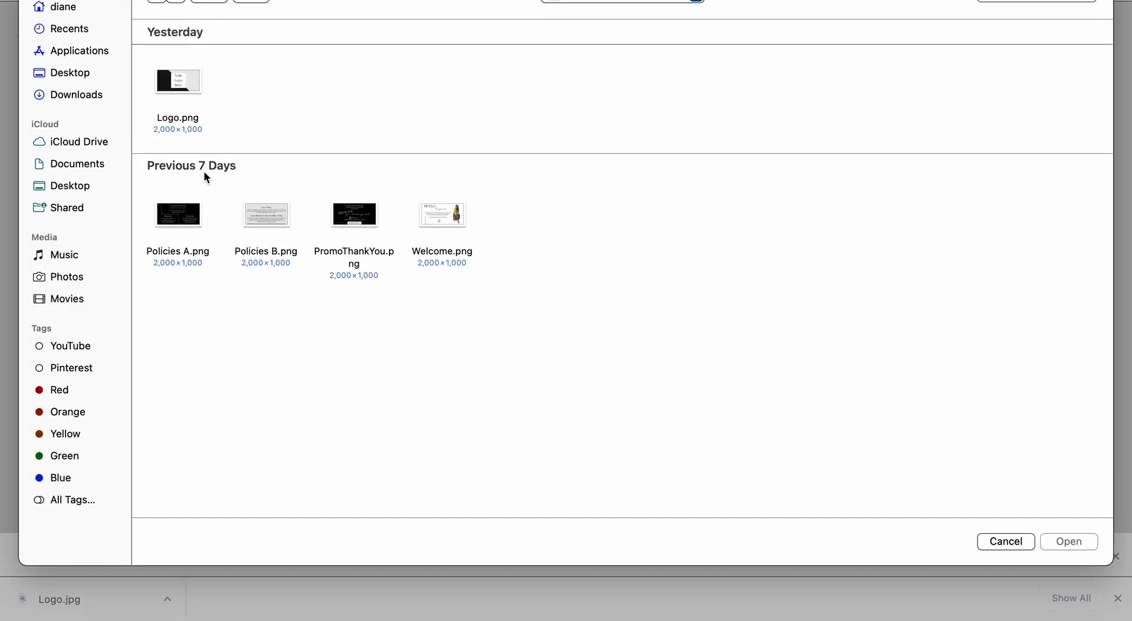
{"action": "left_click", "coordinate": [96, 97]}
{"action": "left_click", "coordinate": [359, 88]}
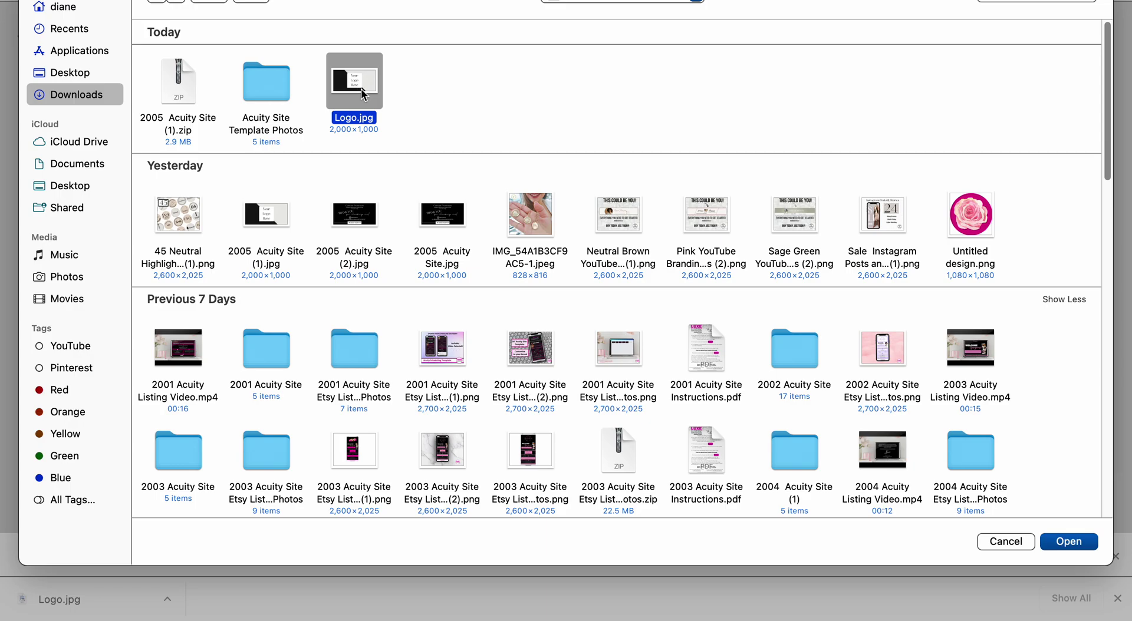
{"action": "key", "text": "Return"}
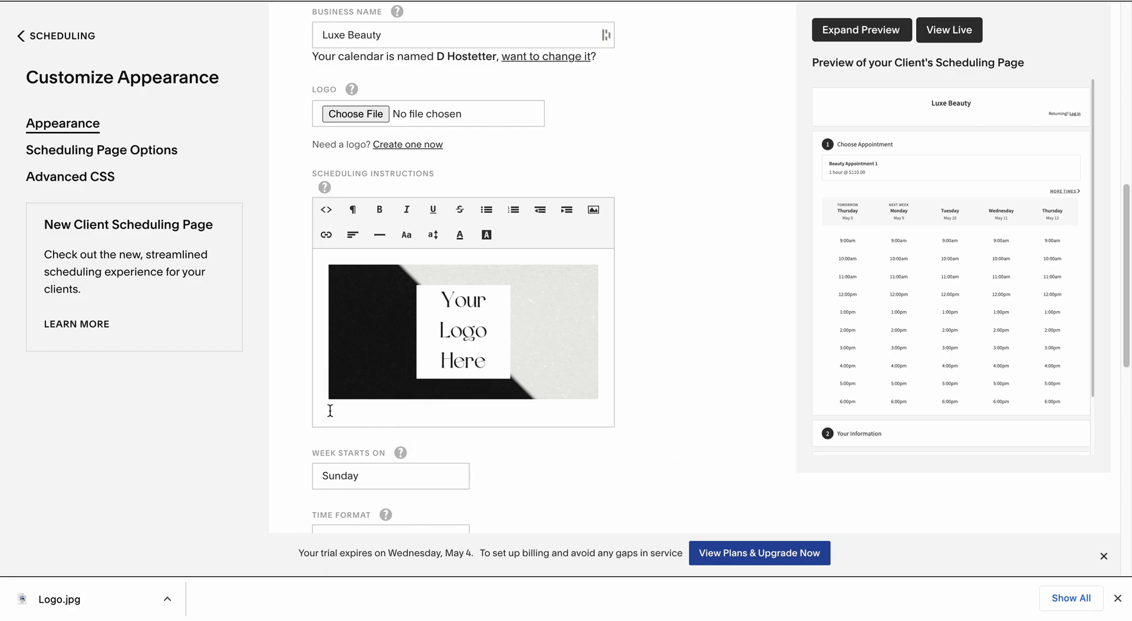
- Insert Welcome.png from the Acuity Site Template Photos folder on a new line below the logo image
{"action": "key", "text": "Return"}
{"action": "left_click", "coordinate": [589, 211]}
{"action": "left_click", "coordinate": [366, 312]}
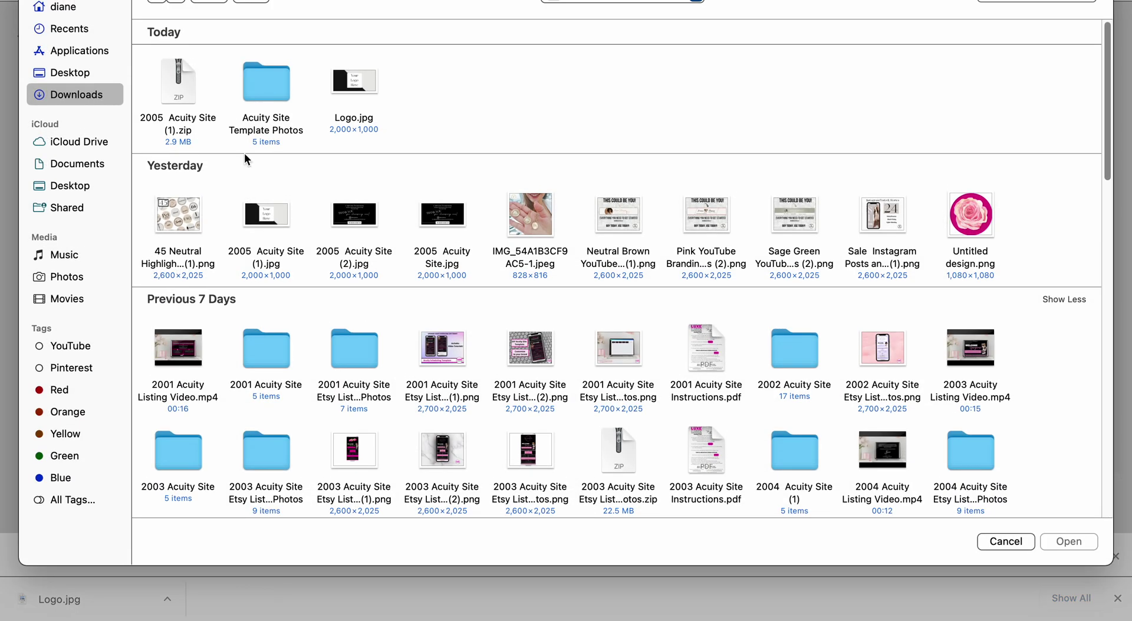
{"action": "double_click", "coordinate": [254, 105]}
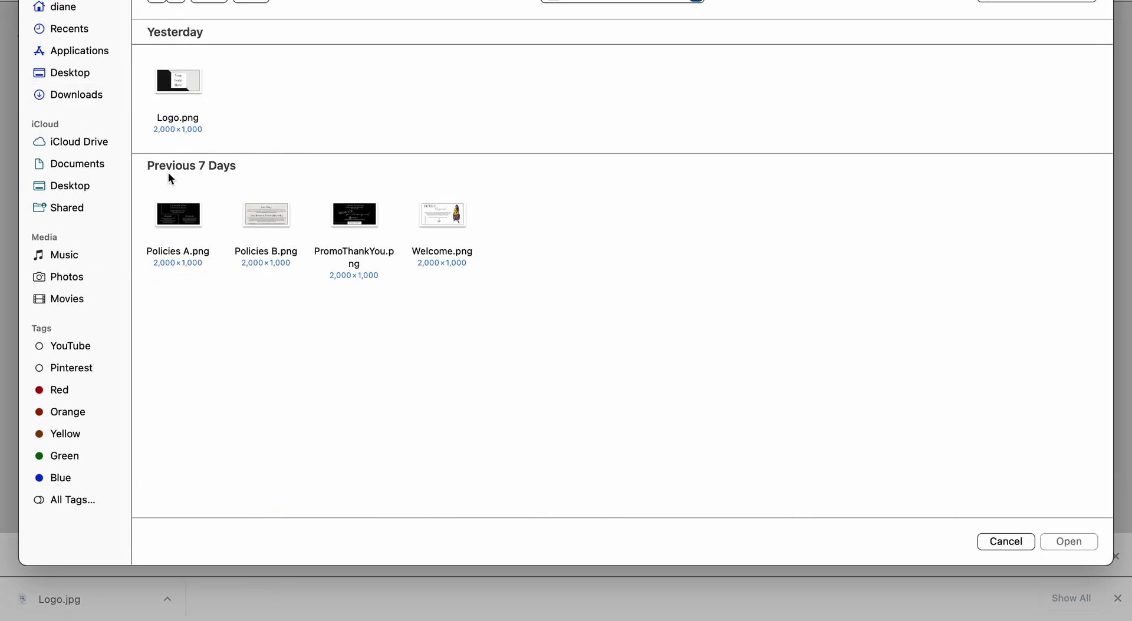
{"action": "double_click", "coordinate": [461, 224]}
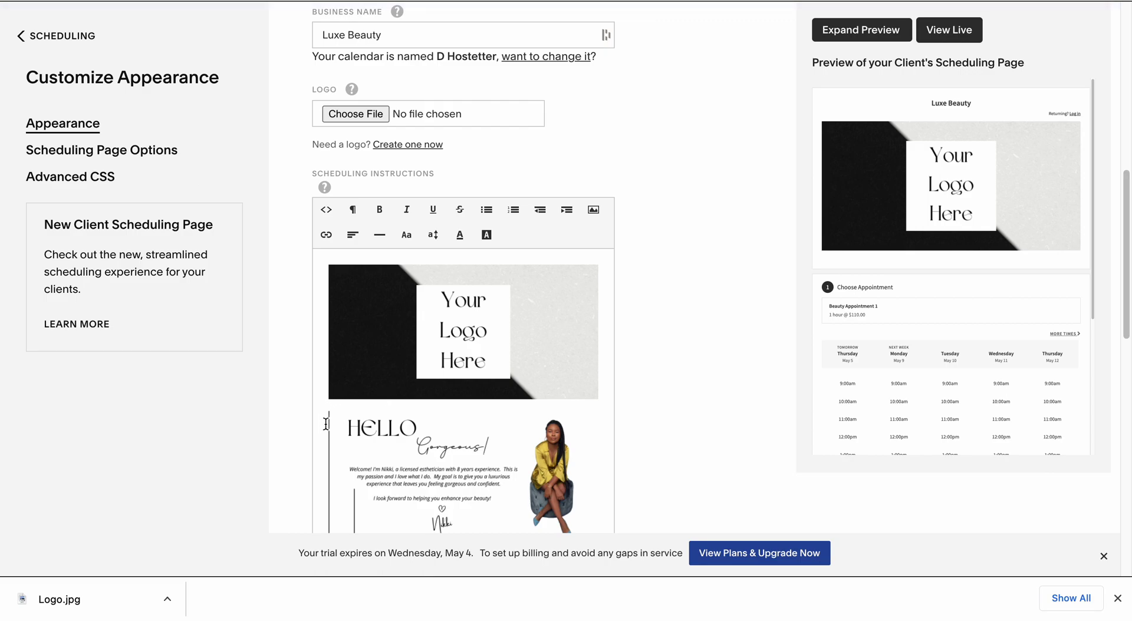
- Remove the gap between the logo and welcome images, and insert Policies A.png on a new line below the welcome image
{"action": "key", "text": "BackSpace"}
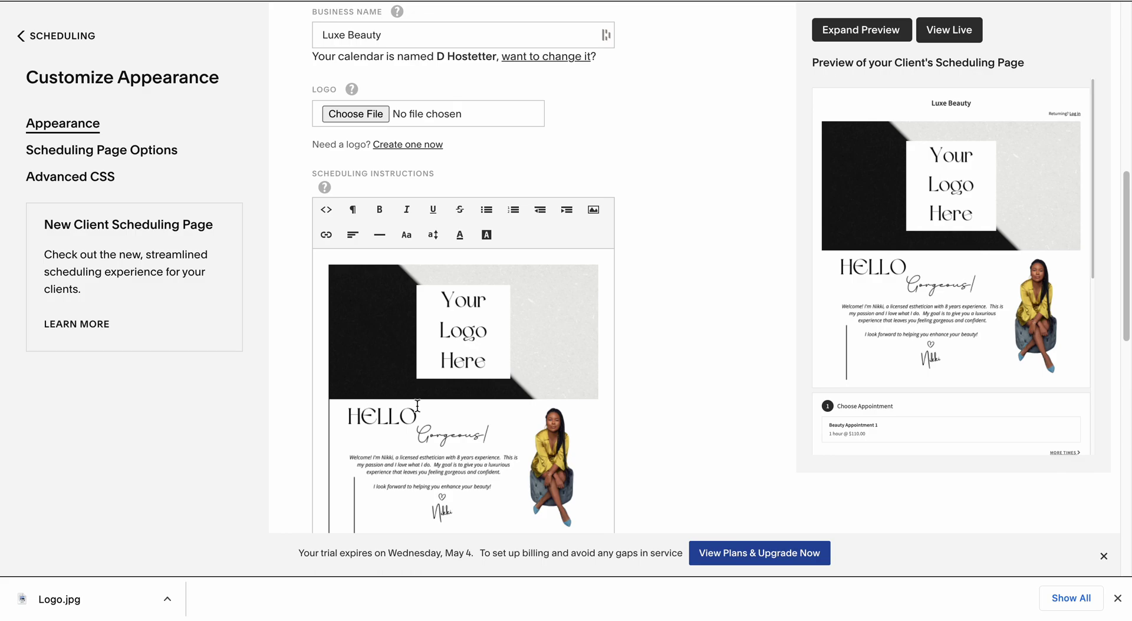
{"action": "scroll", "coordinate": [417, 407], "scroll_direction": "down", "scroll_amount": 2}
{"action": "left_click", "coordinate": [608, 381]}
{"action": "key", "text": "Return"}
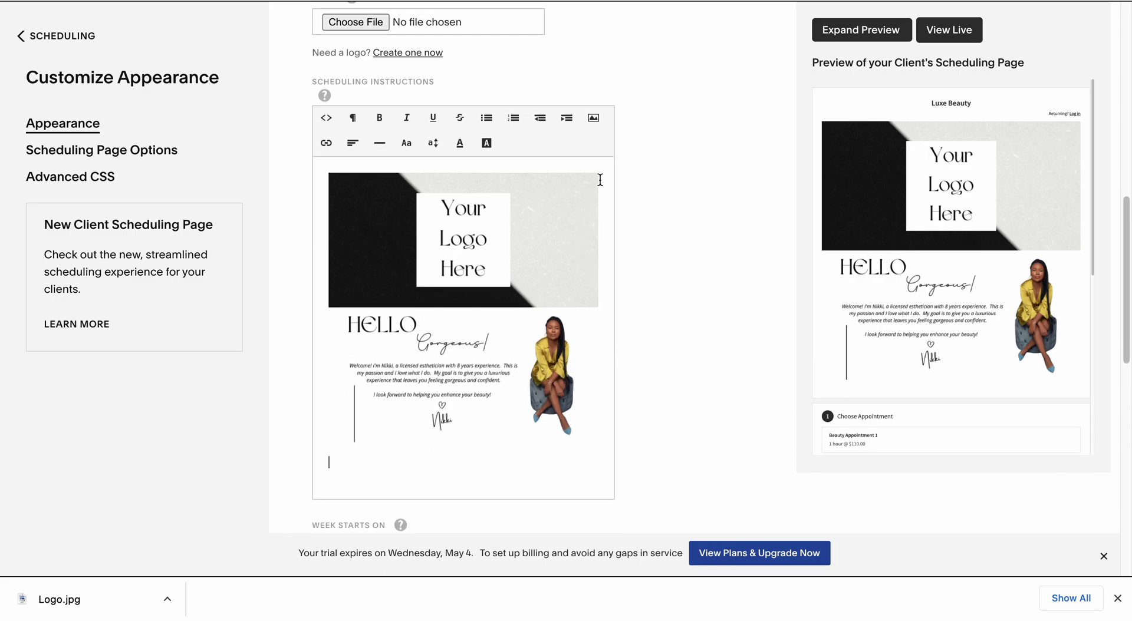
{"action": "left_click", "coordinate": [592, 116]}
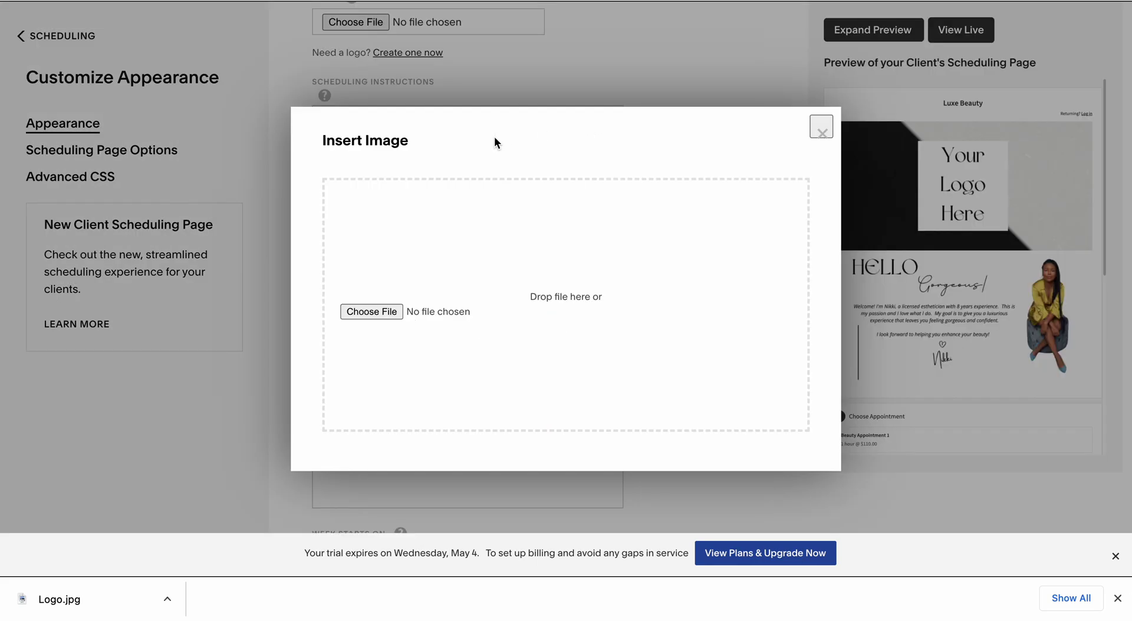
{"action": "left_click", "coordinate": [386, 311]}
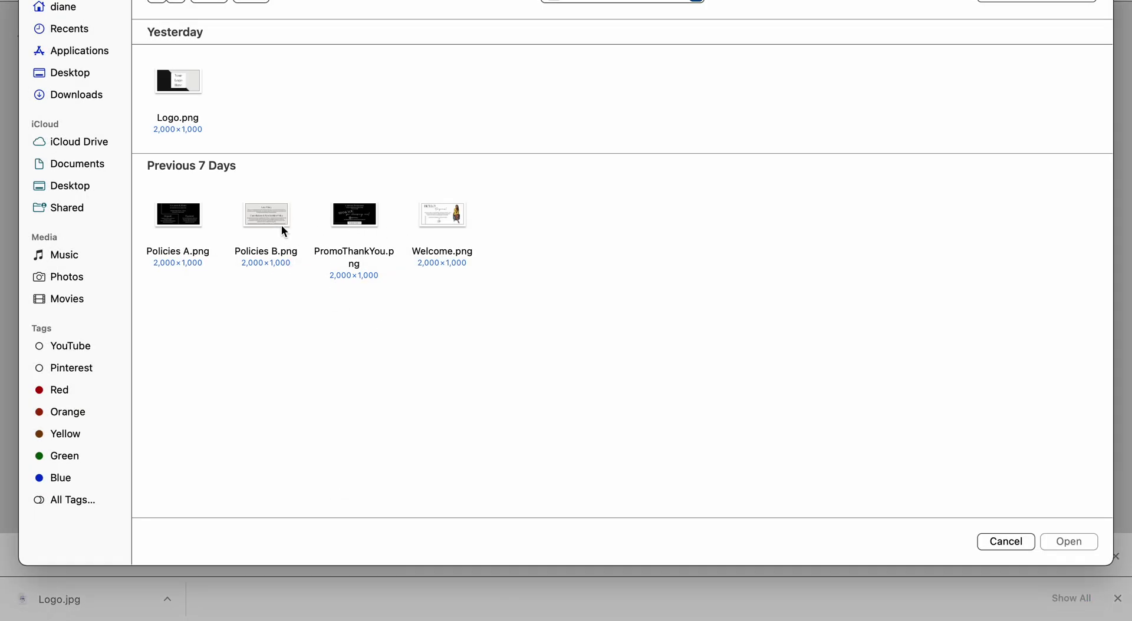
{"action": "double_click", "coordinate": [180, 218]}
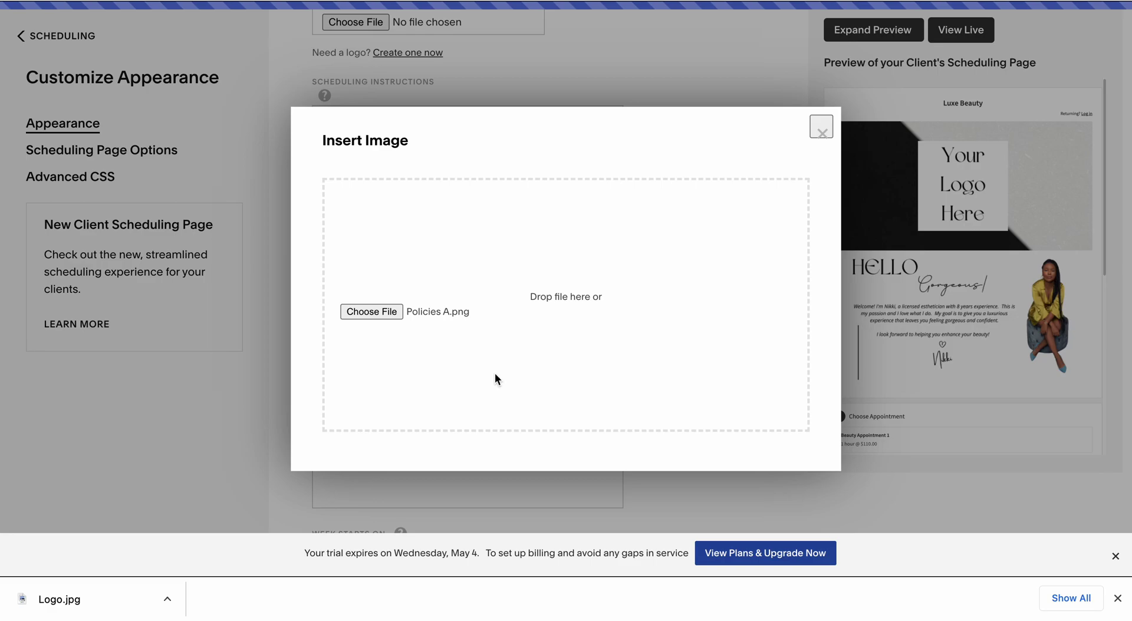
- Insert Policies B.png on a new line below the Location & Hours image in the scheduling instructions
{"action": "scroll", "coordinate": [594, 443], "scroll_direction": "down", "scroll_amount": 2}
{"action": "key", "text": "Return"}
{"action": "scroll", "coordinate": [590, 205], "scroll_direction": "up", "scroll_amount": 3}
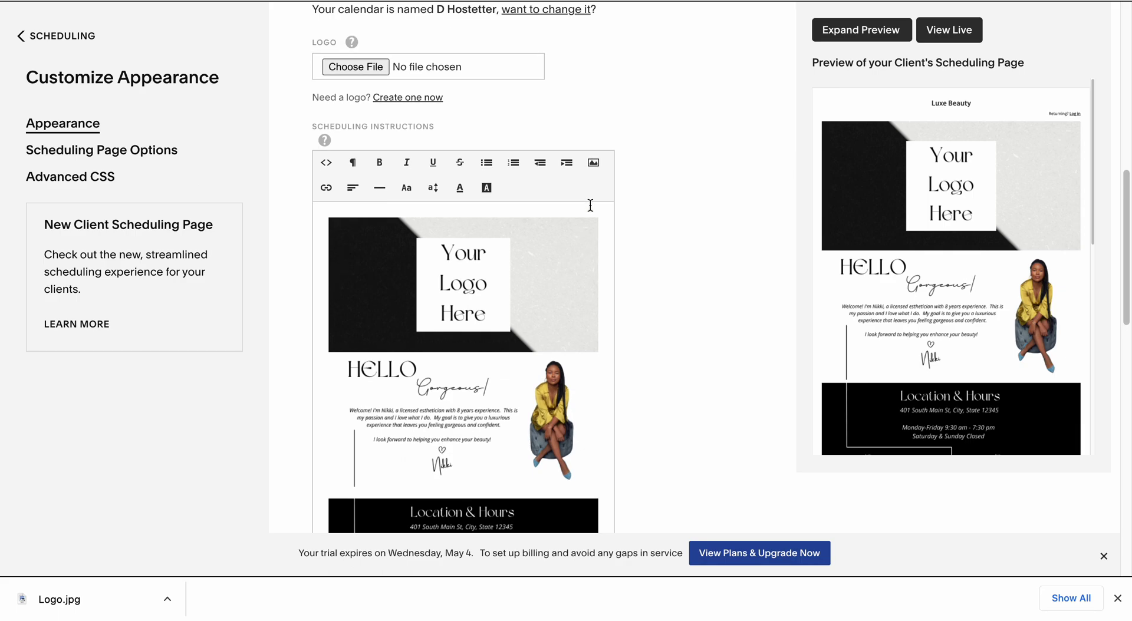
{"action": "left_click", "coordinate": [594, 170]}
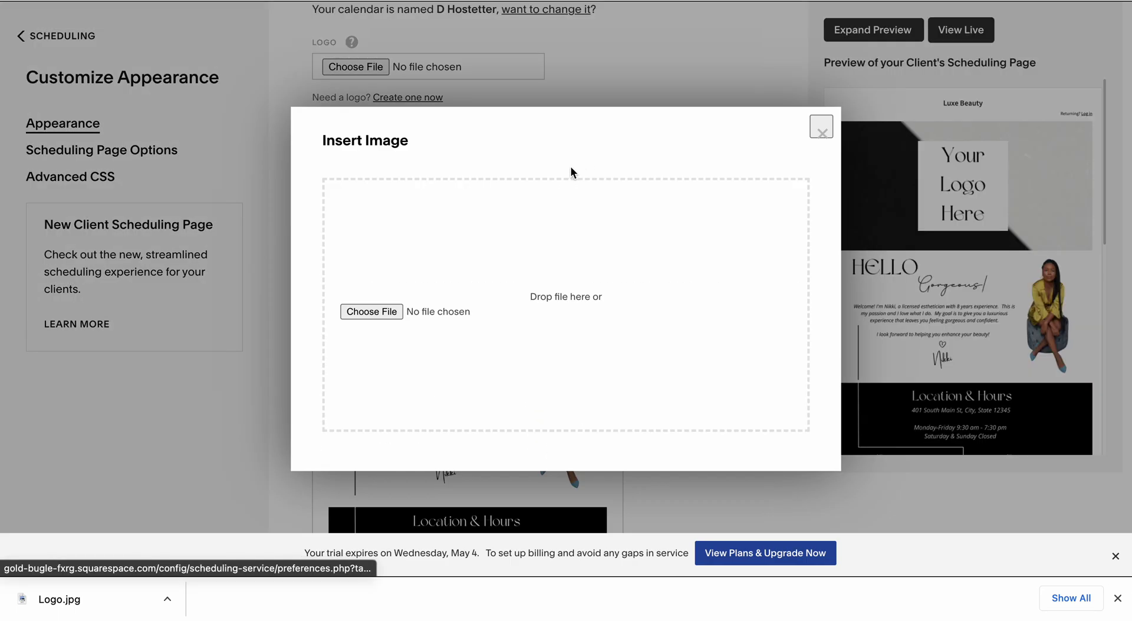
{"action": "left_click", "coordinate": [370, 310]}
{"action": "double_click", "coordinate": [275, 214]}
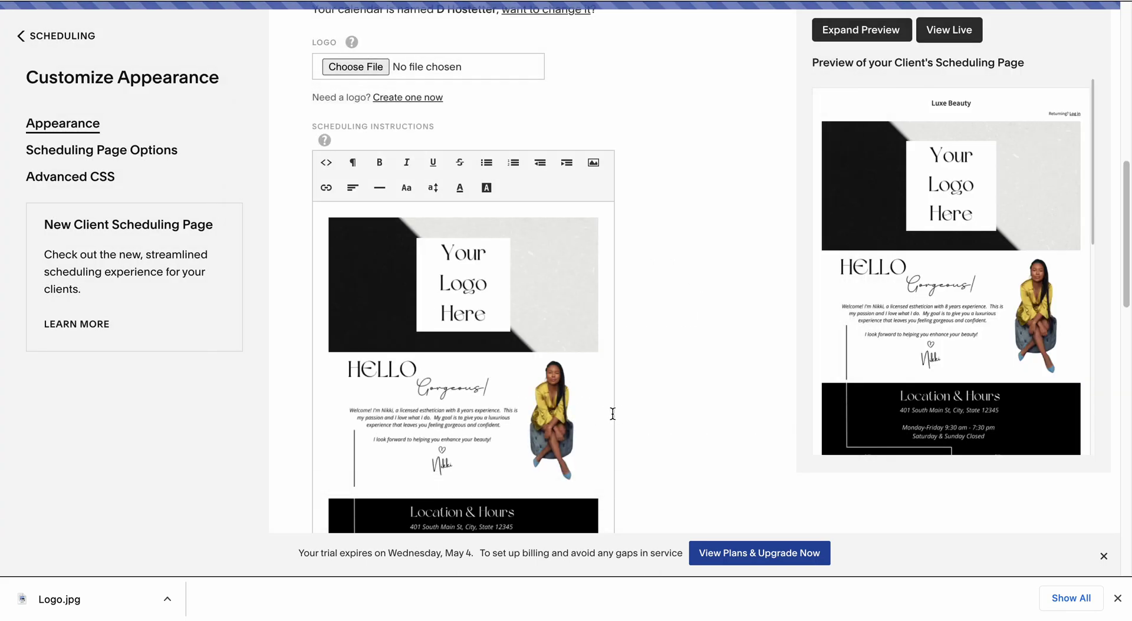
- Insert PromoThankYou.png below the cancellation policy image in the scheduling instructions
{"action": "scroll", "coordinate": [589, 426], "scroll_direction": "down", "scroll_amount": 3}
{"action": "scroll", "coordinate": [589, 426], "scroll_direction": "down", "scroll_amount": 1}
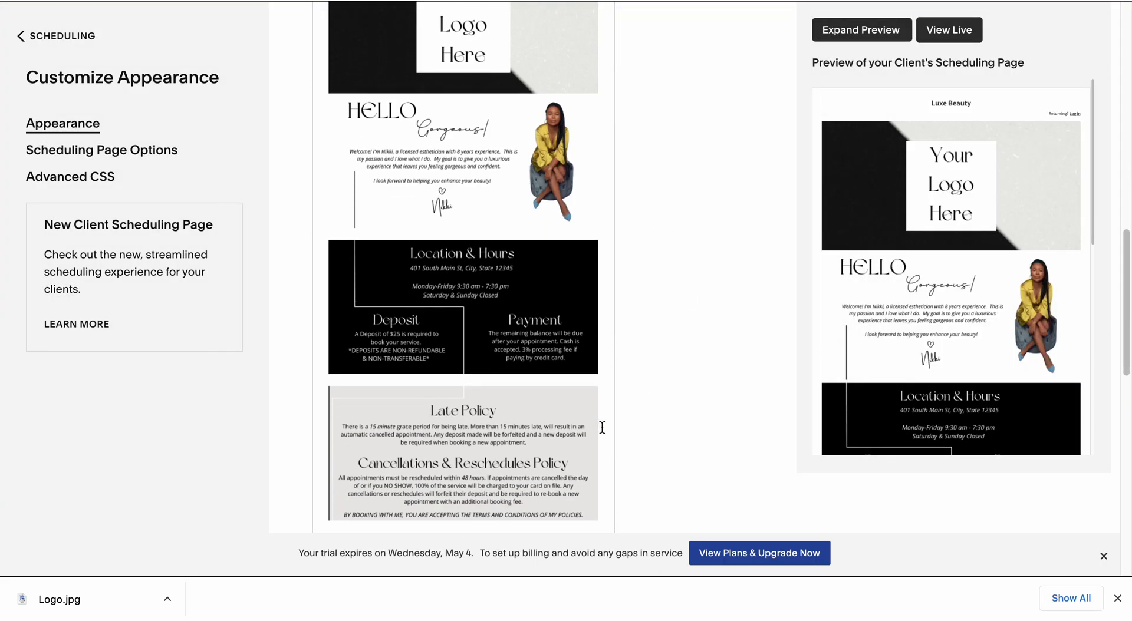
{"action": "left_click", "coordinate": [602, 427]}
{"action": "scroll", "coordinate": [544, 48], "scroll_direction": "up", "scroll_amount": 5}
{"action": "left_click", "coordinate": [590, 265]}
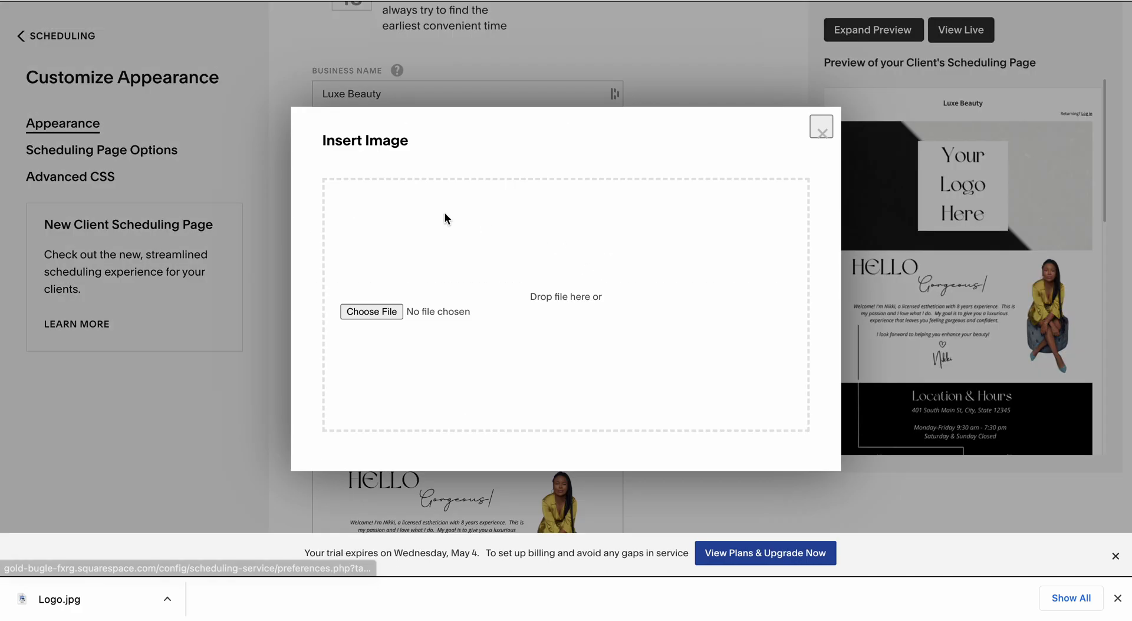
{"action": "left_click", "coordinate": [372, 312]}
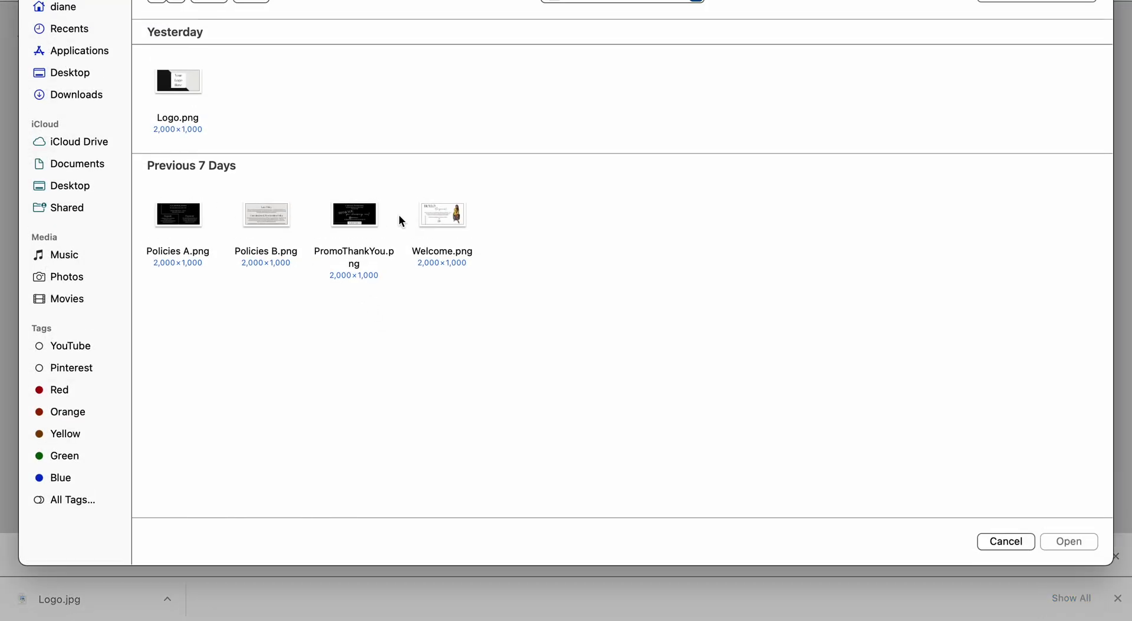
{"action": "double_click", "coordinate": [364, 215]}
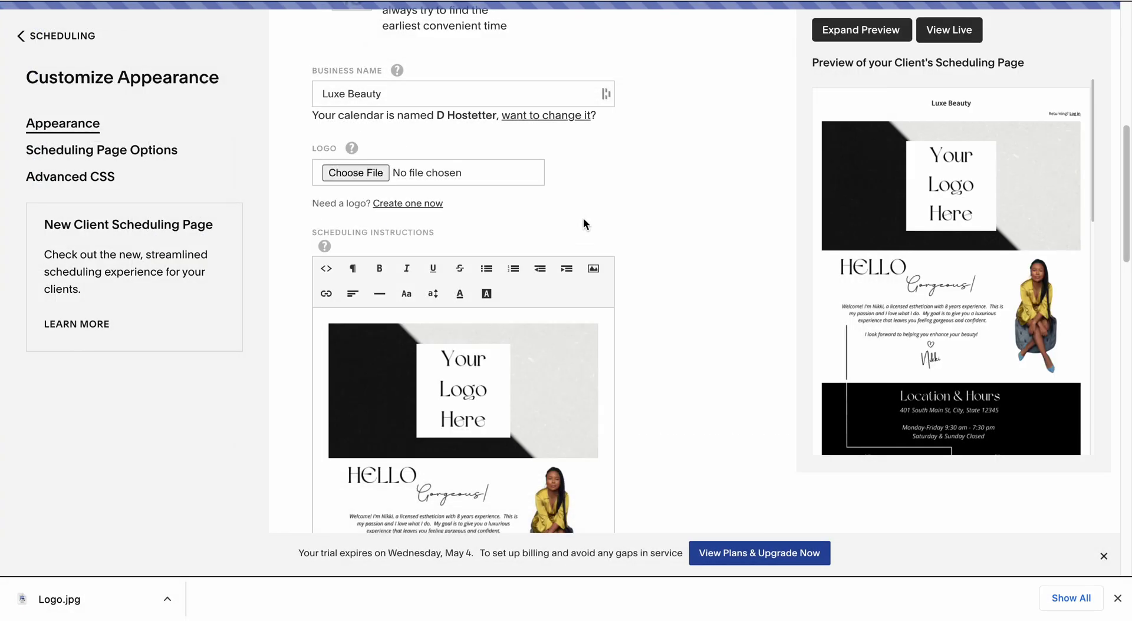
- Remove the remaining gaps between the welcome, policies and promotion images so they join seamlessly
{"action": "scroll", "coordinate": [685, 207], "scroll_direction": "down", "scroll_amount": 5}
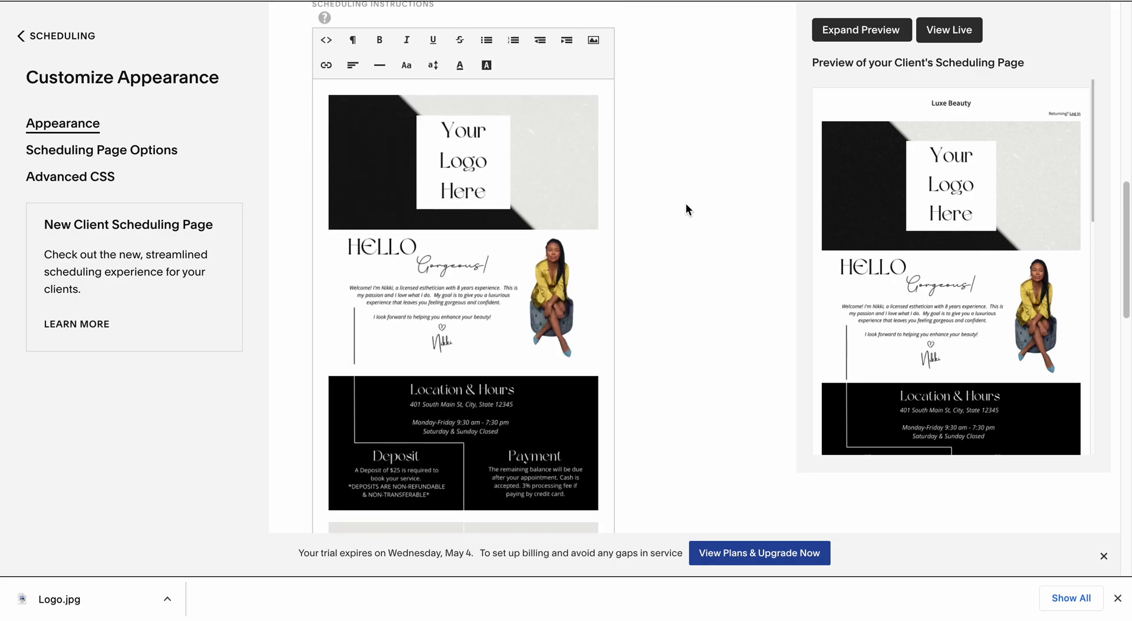
{"action": "scroll", "coordinate": [685, 203], "scroll_direction": "down", "scroll_amount": 10}
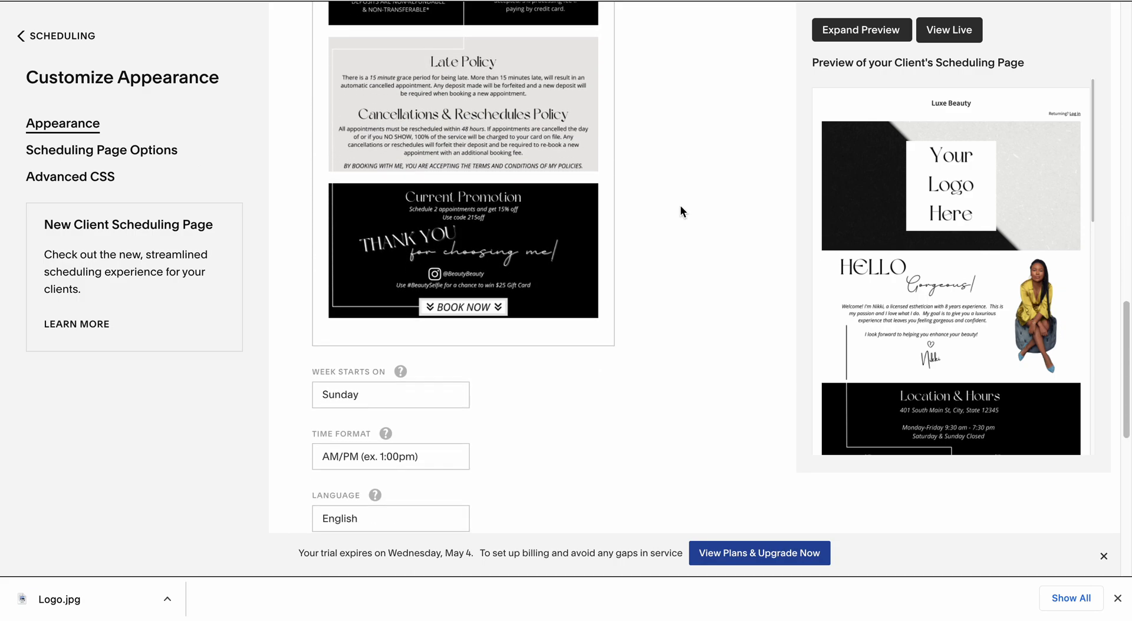
{"action": "left_click", "coordinate": [326, 205]}
{"action": "key", "text": "BackSpace"}
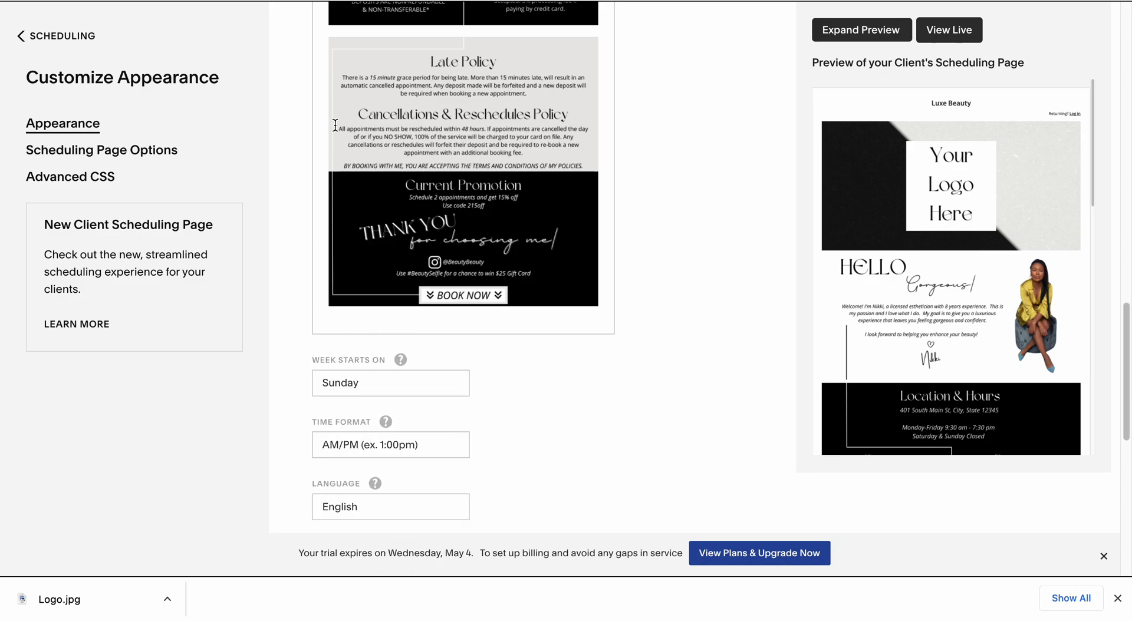
{"action": "scroll", "coordinate": [325, 105], "scroll_direction": "up", "scroll_amount": 2}
{"action": "scroll", "coordinate": [403, 133], "scroll_direction": "up", "scroll_amount": 10}
{"action": "scroll", "coordinate": [338, 275], "scroll_direction": "down", "scroll_amount": 5}
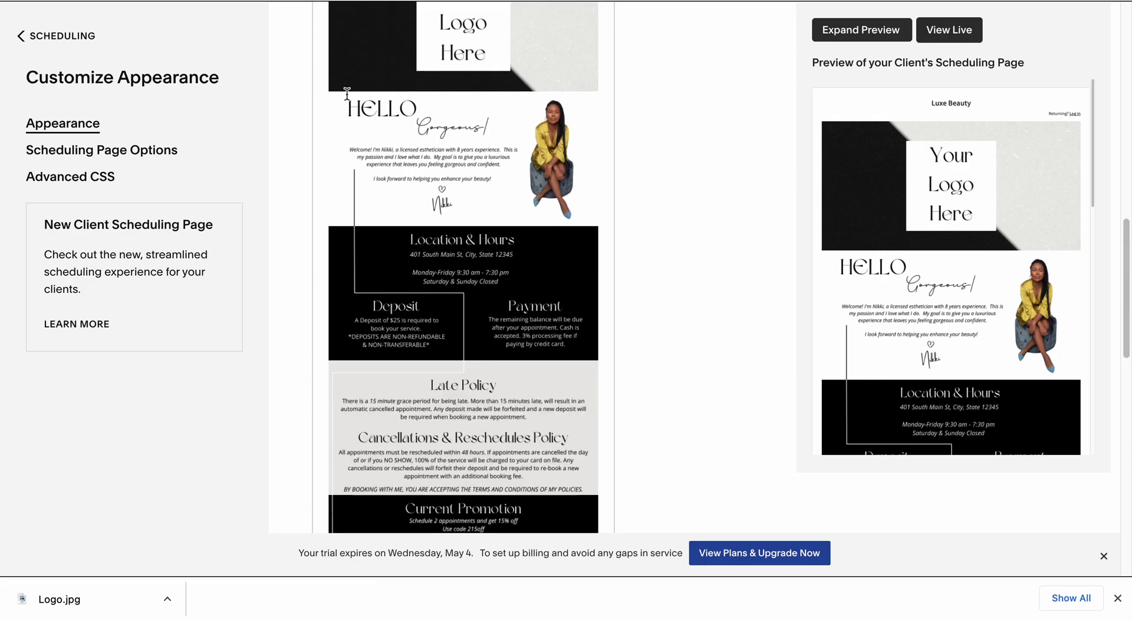
{"action": "scroll", "coordinate": [499, 86], "scroll_direction": "up", "scroll_amount": 5}
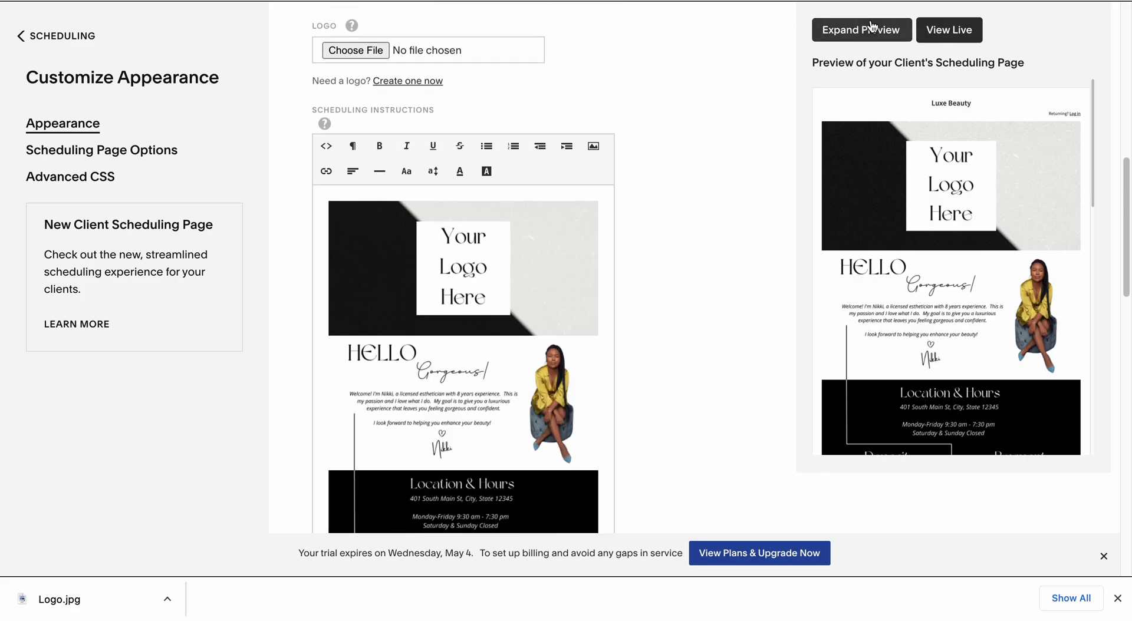
- Expand the preview of the client's scheduling page, review it from the logo to the booking section, and close it
{"action": "left_click", "coordinate": [872, 32]}
{"action": "scroll", "coordinate": [762, 265], "scroll_direction": "down", "scroll_amount": 5}
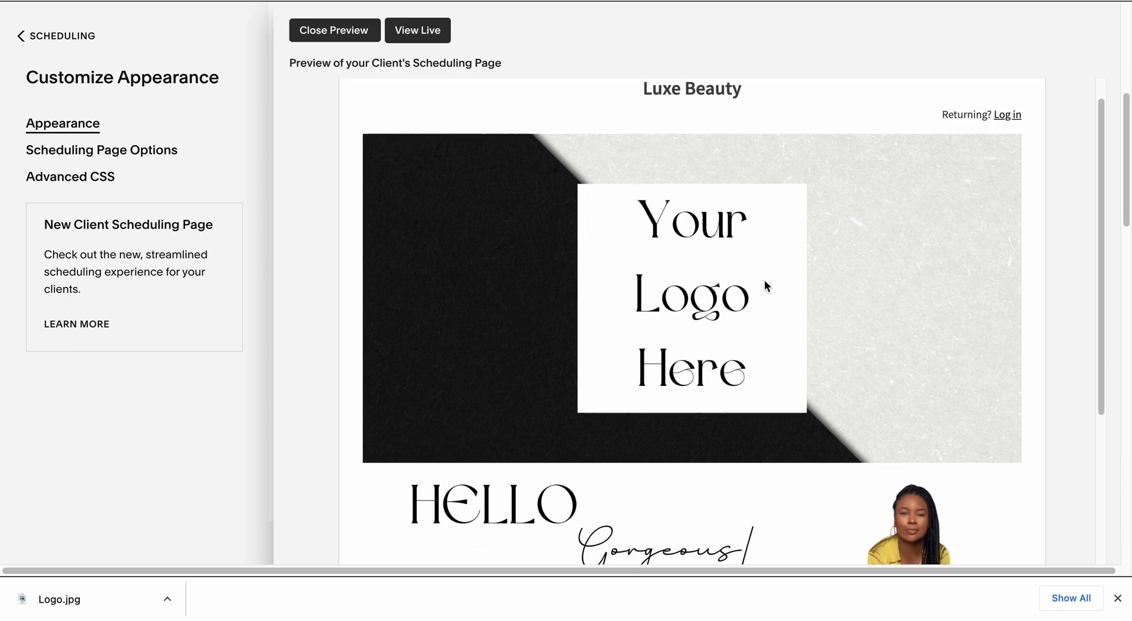
{"action": "scroll", "coordinate": [765, 289], "scroll_direction": "down", "scroll_amount": 5}
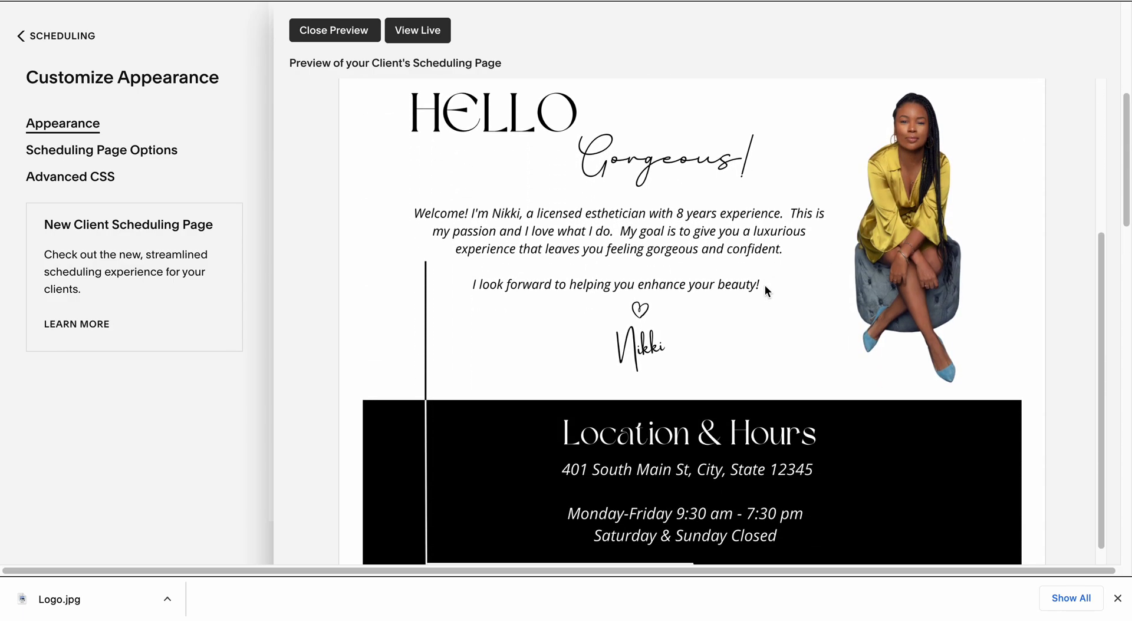
{"action": "scroll", "coordinate": [765, 289], "scroll_direction": "down", "scroll_amount": 5}
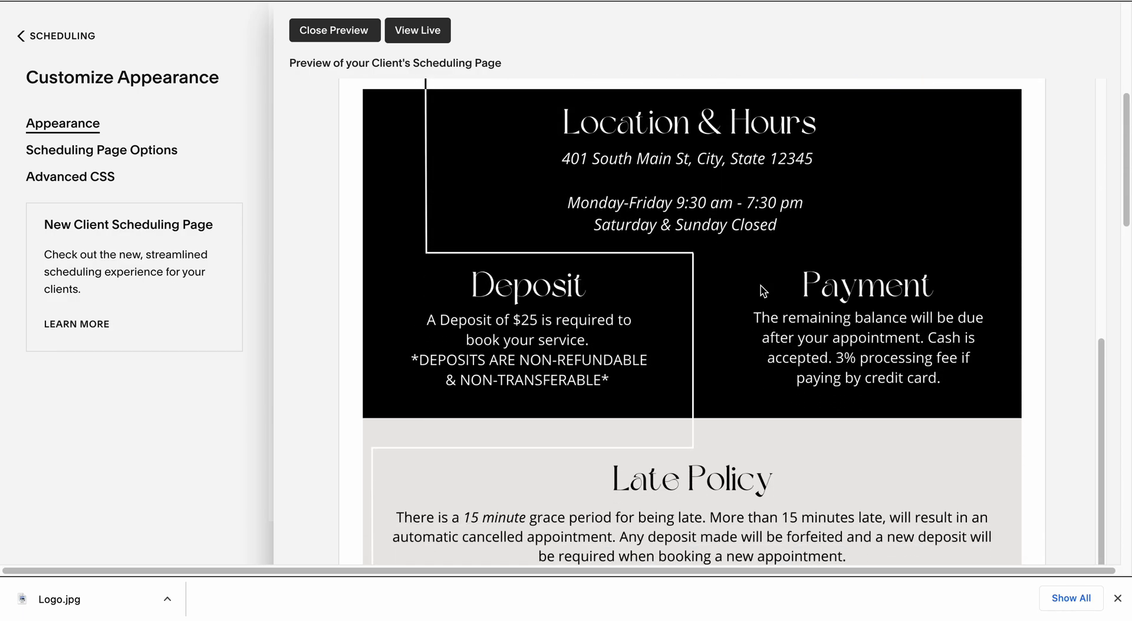
{"action": "scroll", "coordinate": [763, 290], "scroll_direction": "down", "scroll_amount": 8}
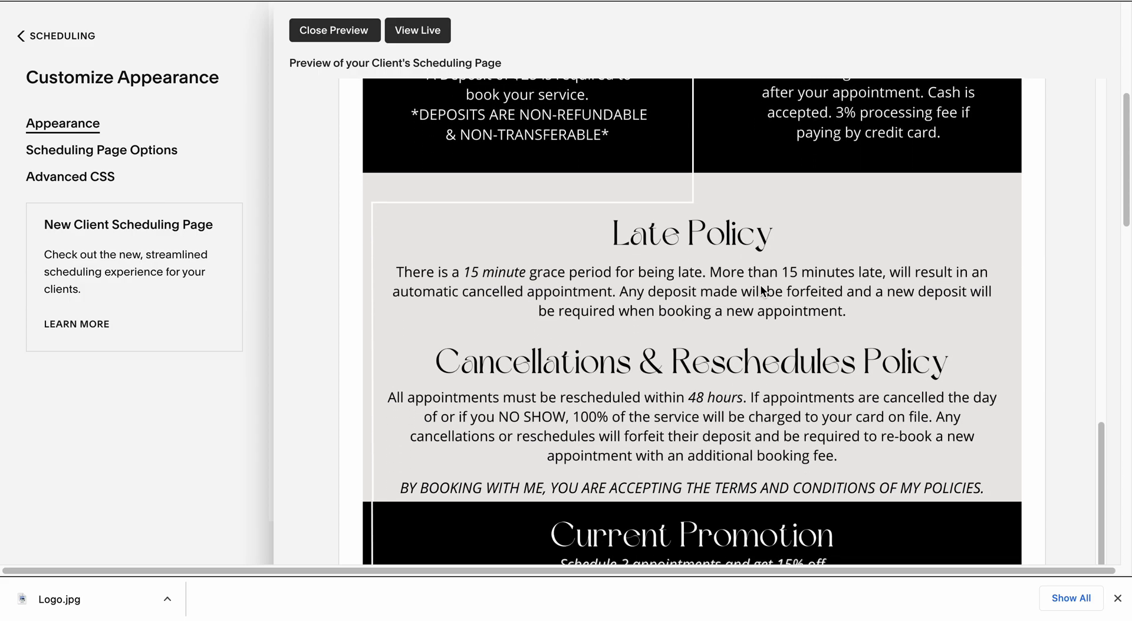
{"action": "scroll", "coordinate": [763, 290], "scroll_direction": "down", "scroll_amount": 5}
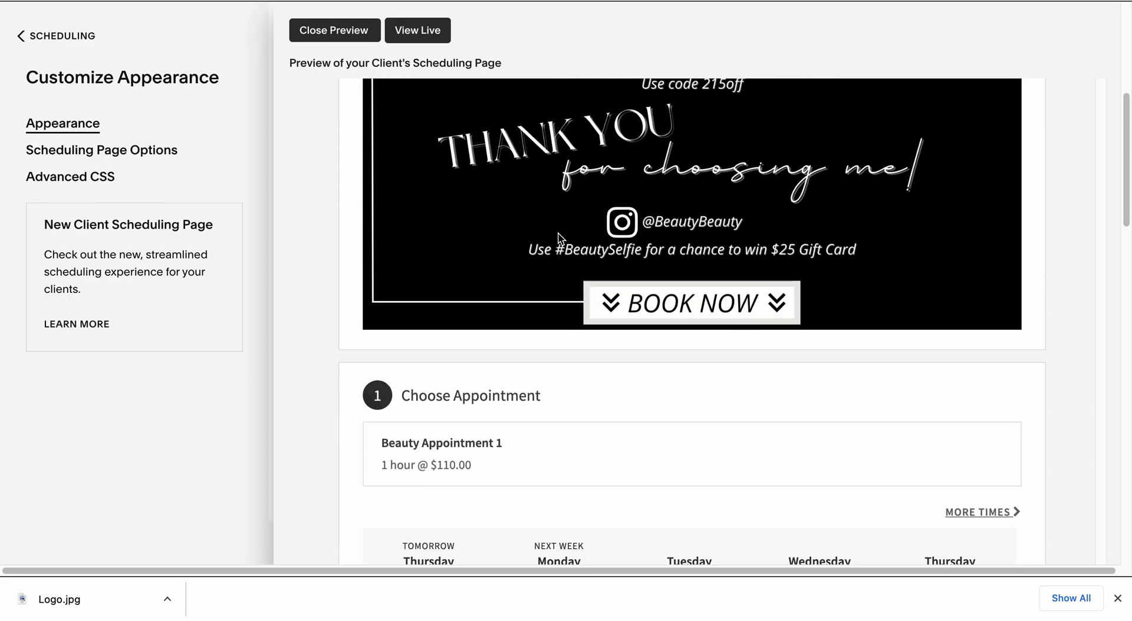
{"action": "left_click", "coordinate": [333, 30]}
- Save the appearance changes to the scheduling page
{"action": "scroll", "coordinate": [671, 280], "scroll_direction": "down", "scroll_amount": 18}
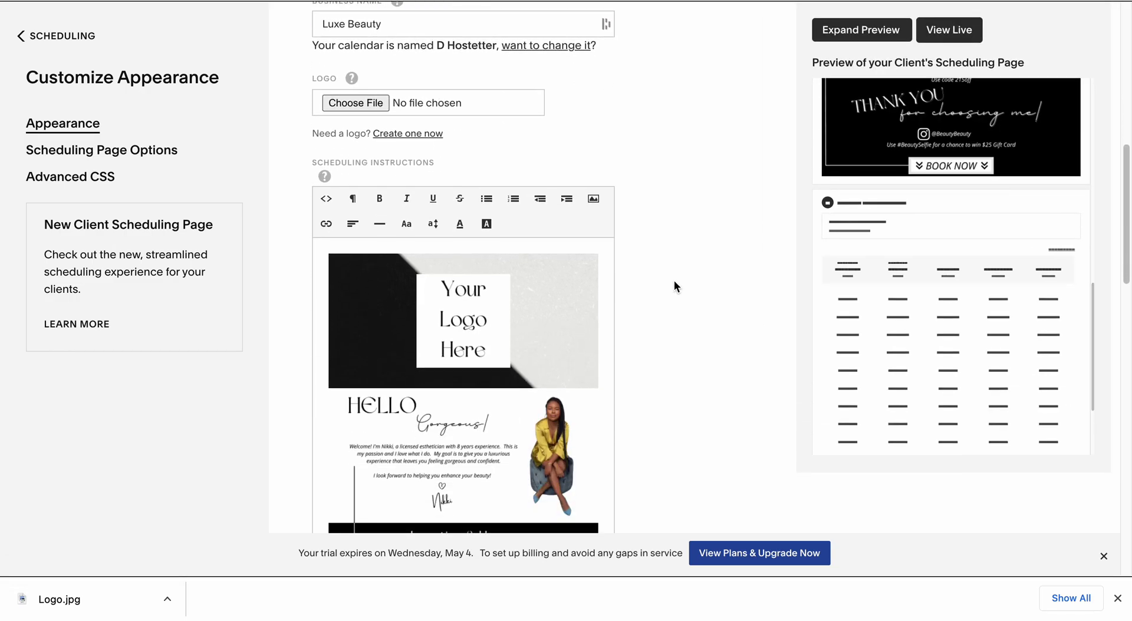
{"action": "scroll", "coordinate": [674, 281], "scroll_direction": "down", "scroll_amount": 9}
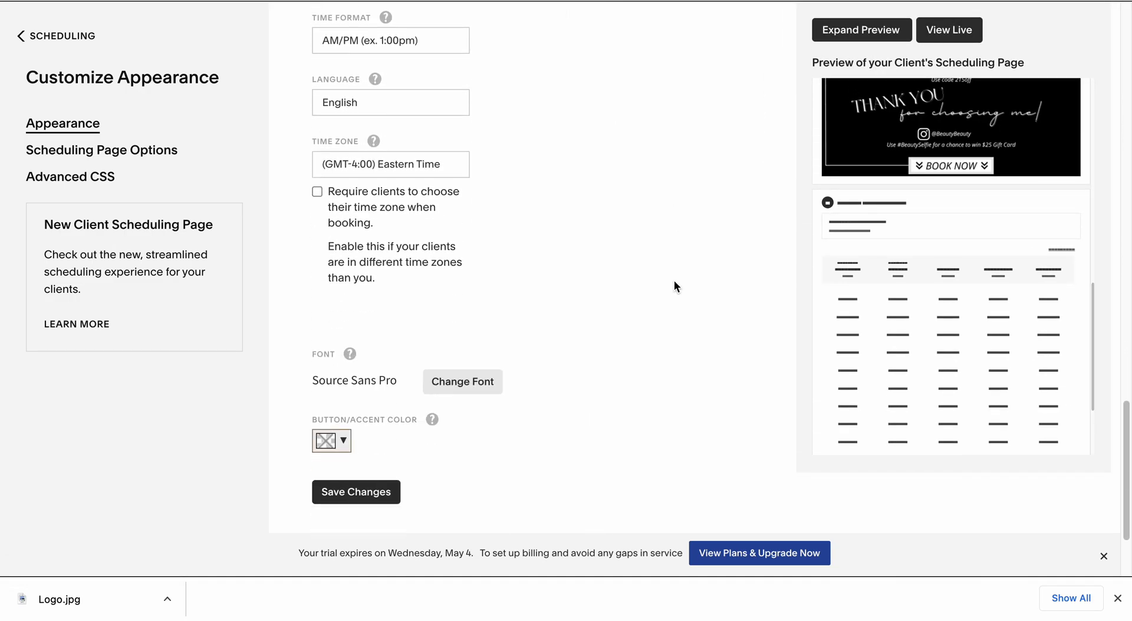
{"action": "left_click", "coordinate": [334, 441]}
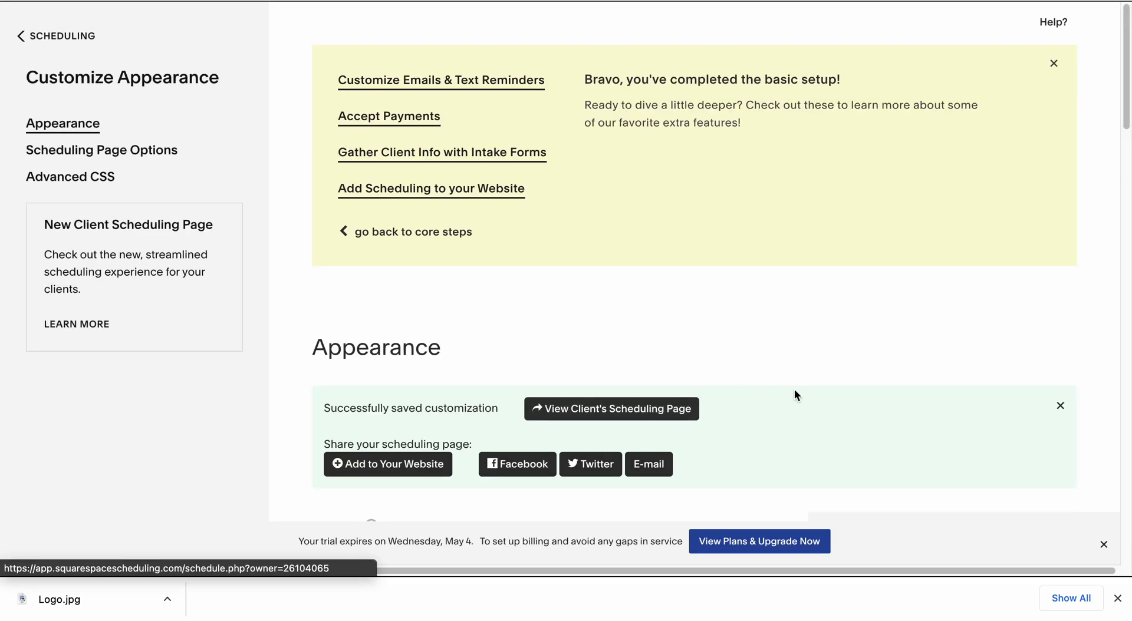
- View the live scheduling page, examine all template images down to the appointment section, and return to the appearance settings
{"action": "scroll", "coordinate": [796, 295], "scroll_direction": "down", "scroll_amount": 4}
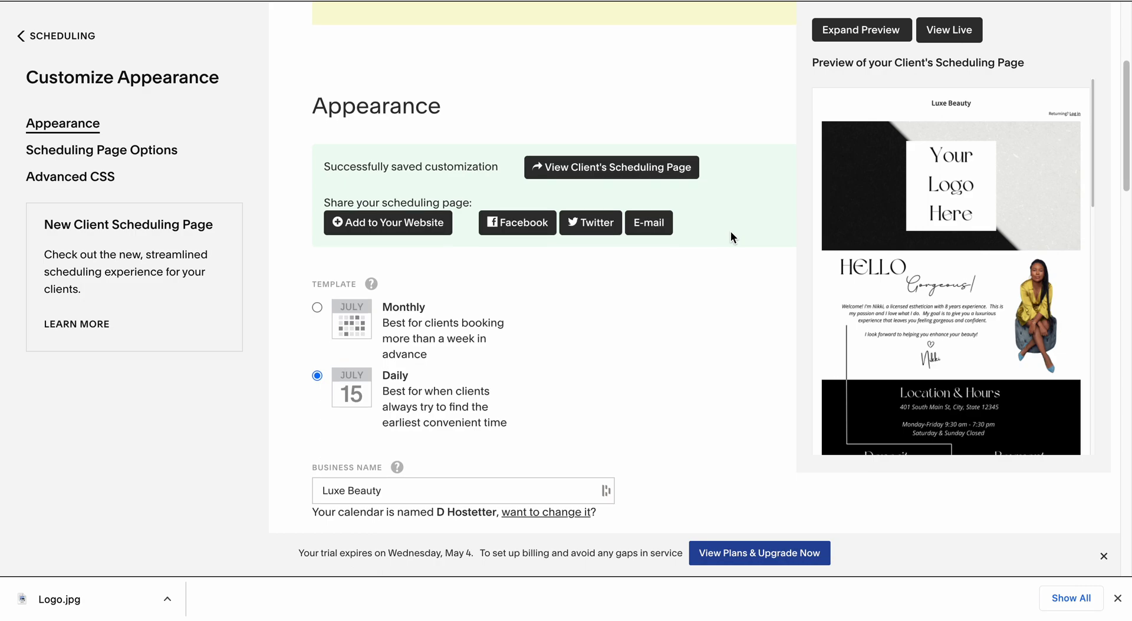
{"action": "scroll", "coordinate": [731, 232], "scroll_direction": "down", "scroll_amount": 5}
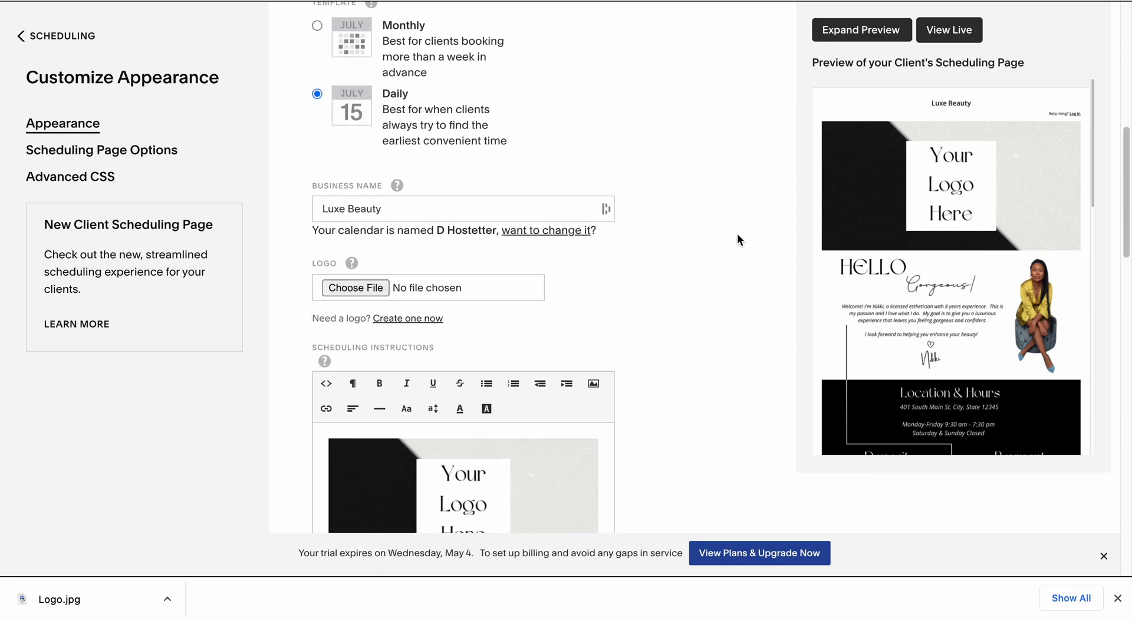
{"action": "left_click", "coordinate": [960, 40]}
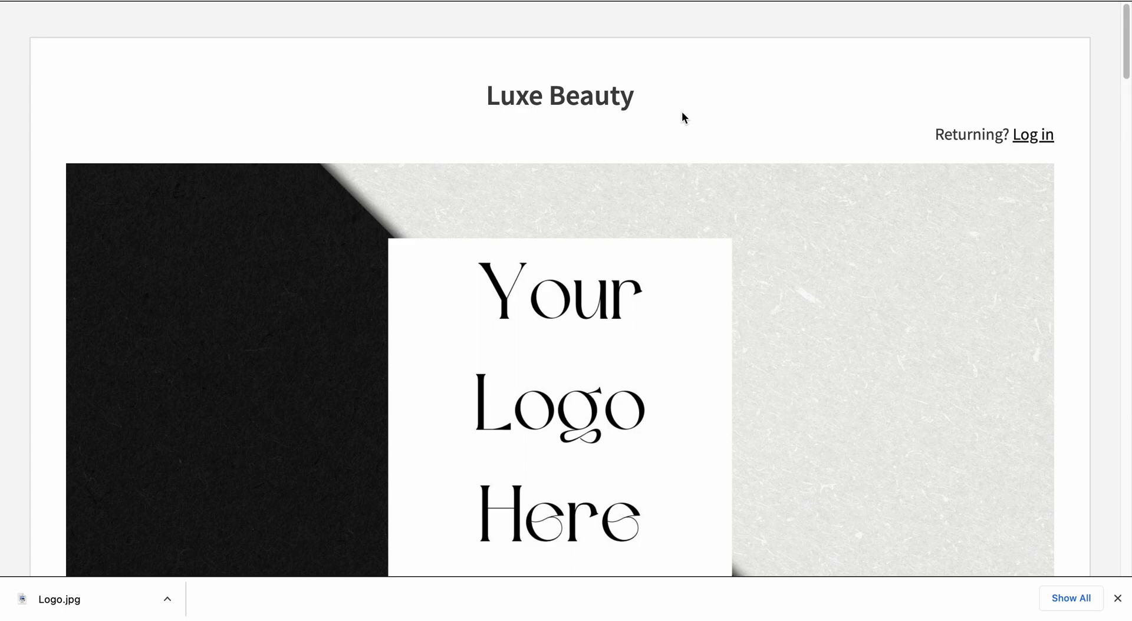
{"action": "scroll", "coordinate": [686, 121], "scroll_direction": "down", "scroll_amount": 8}
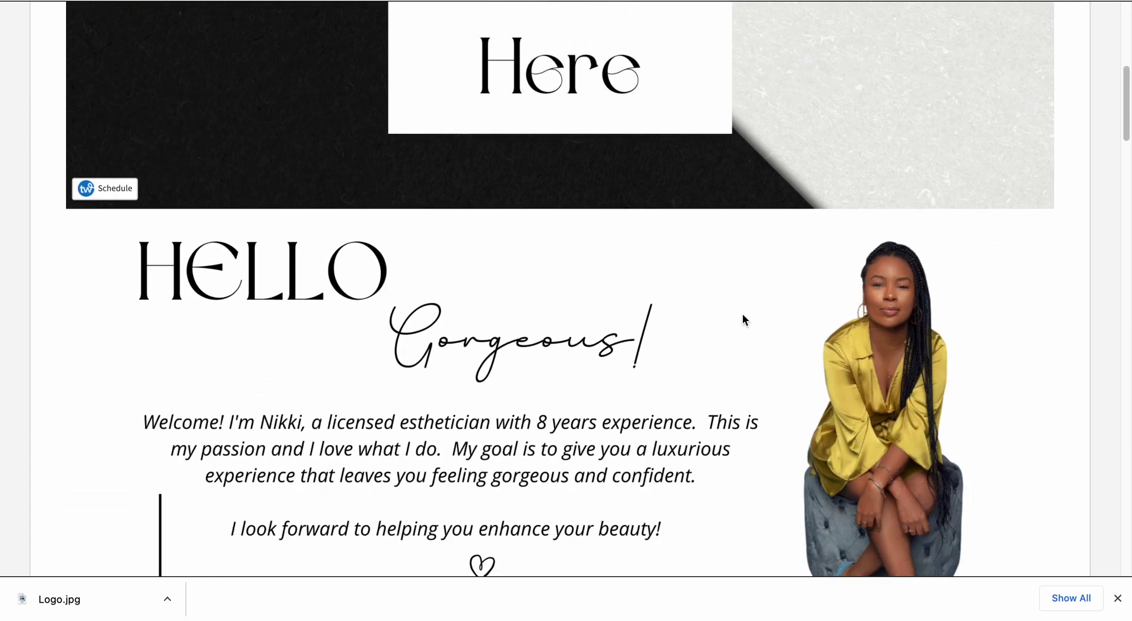
{"action": "scroll", "coordinate": [743, 319], "scroll_direction": "down", "scroll_amount": 6}
{"action": "scroll", "coordinate": [743, 339], "scroll_direction": "down", "scroll_amount": 8}
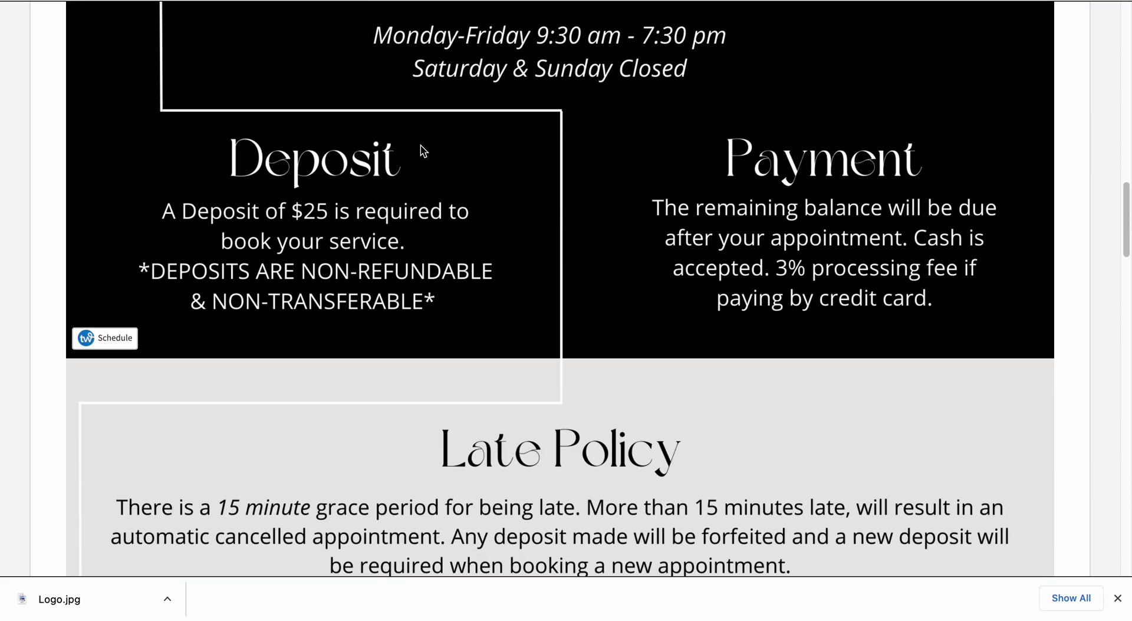
{"action": "scroll", "coordinate": [320, 404], "scroll_direction": "down", "scroll_amount": 7}
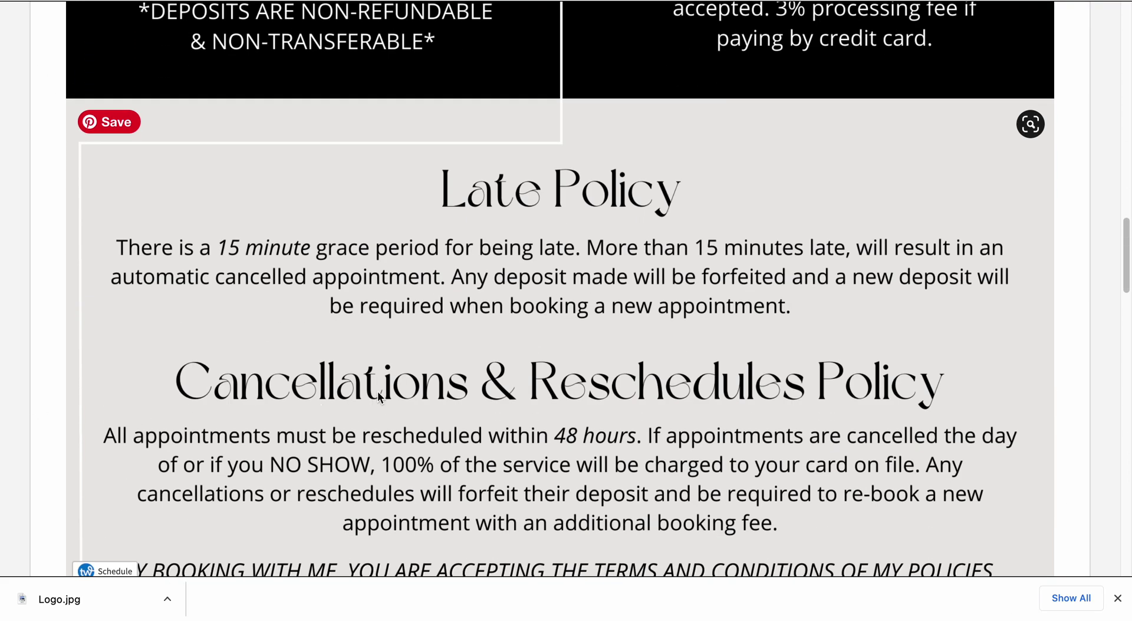
{"action": "scroll", "coordinate": [377, 390], "scroll_direction": "down", "scroll_amount": 3}
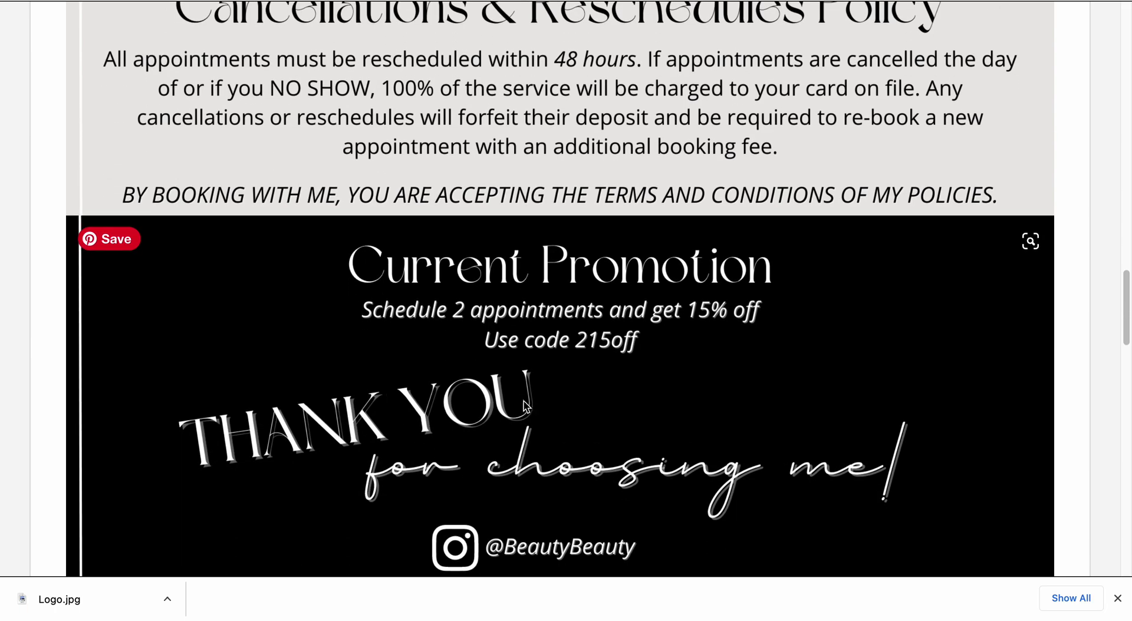
{"action": "scroll", "coordinate": [638, 404], "scroll_direction": "down", "scroll_amount": 5}
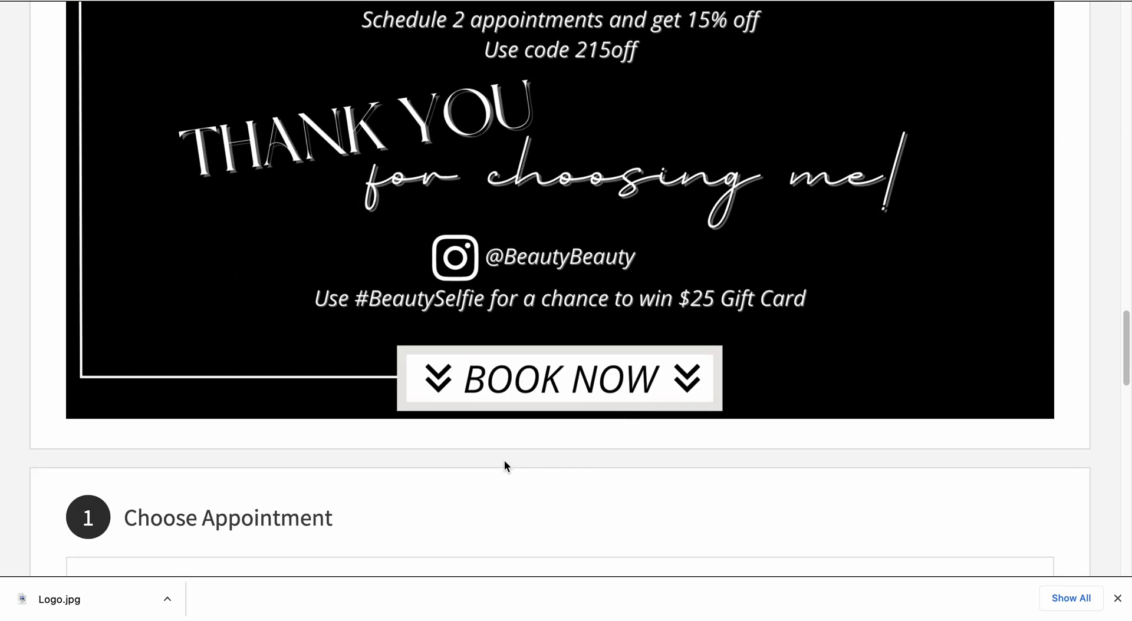
{"action": "scroll", "coordinate": [504, 463], "scroll_direction": "up", "scroll_amount": 20}
{"action": "scroll", "coordinate": [501, 440], "scroll_direction": "up", "scroll_amount": 5}
{"action": "key", "text": "super+w"}
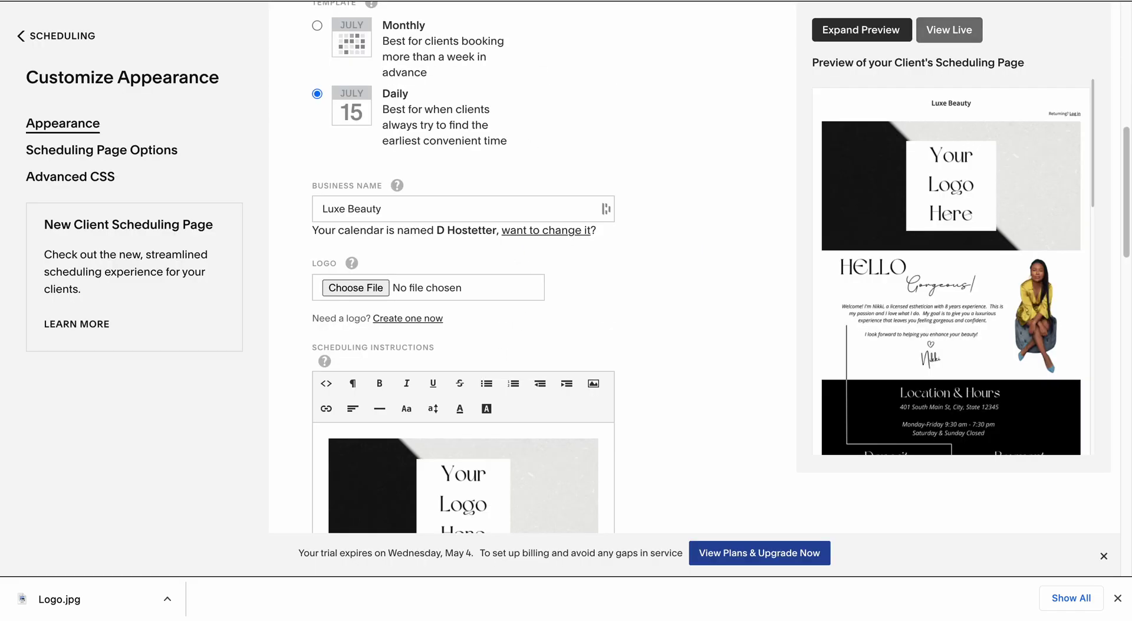
{"action": "scroll", "coordinate": [648, 316], "scroll_direction": "down", "scroll_amount": 1}
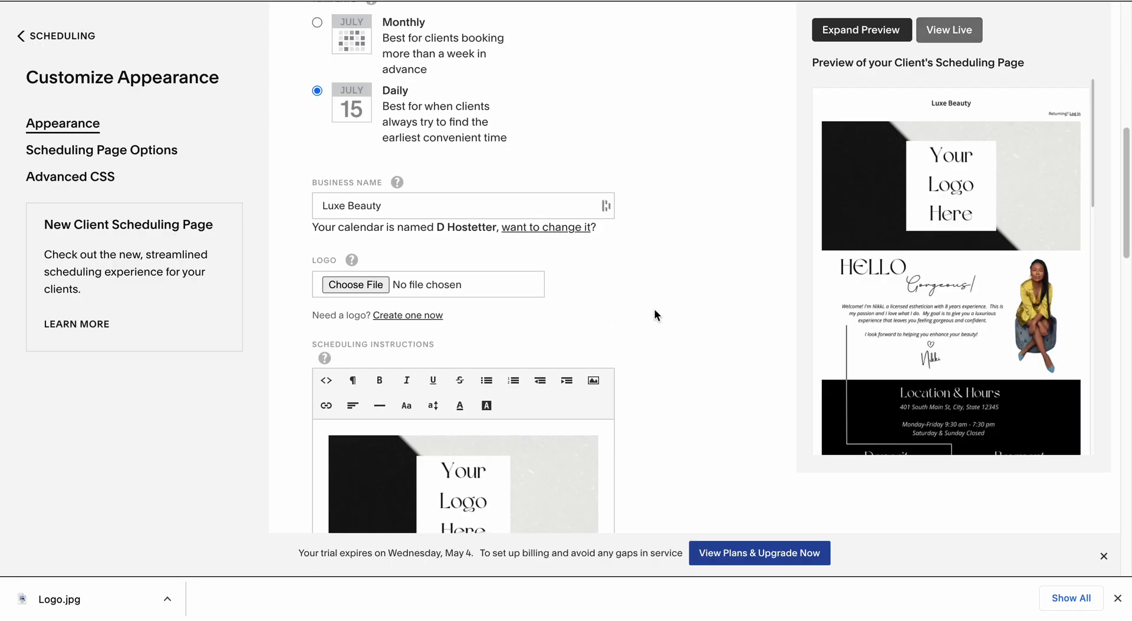